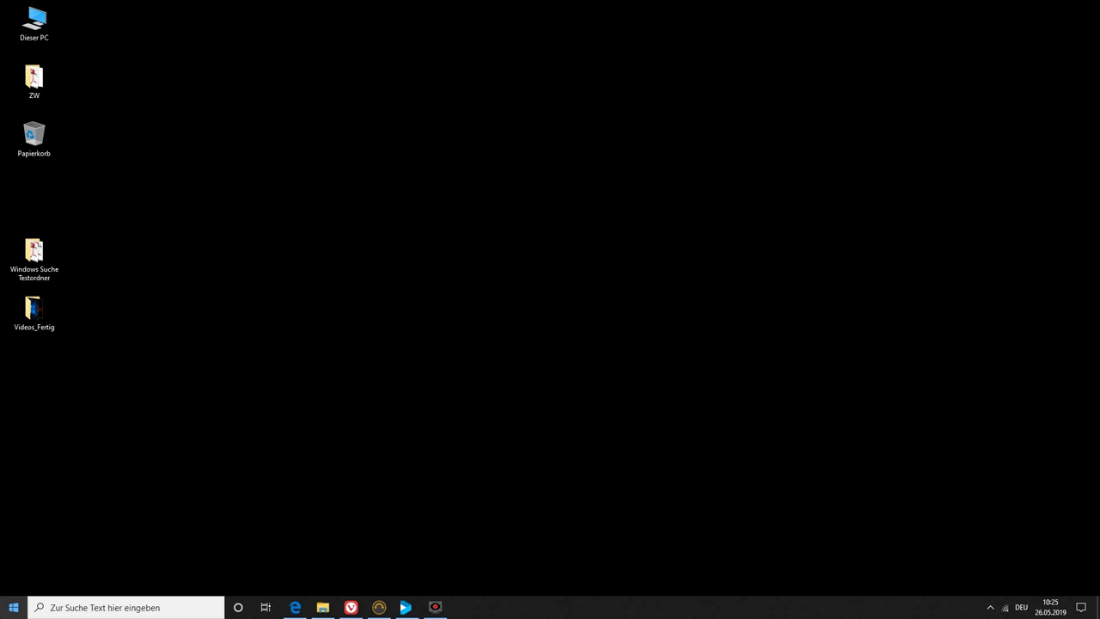
Step: Open the speech recognition page of the Time and Language settings and review its language, microphone, voice and language pack options
left_click(7, 608)
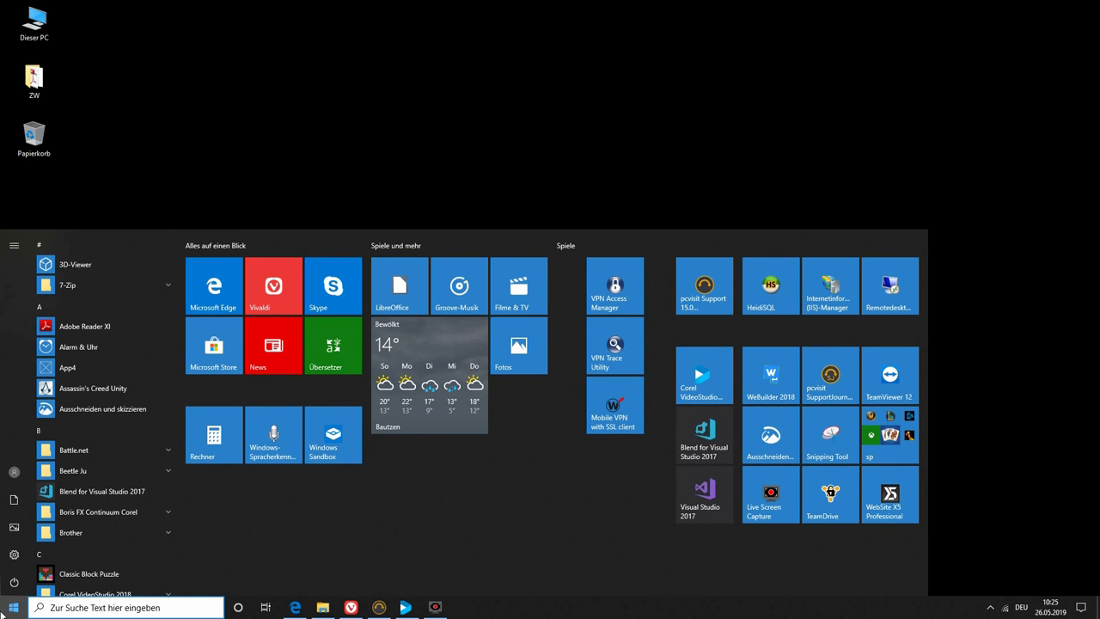
left_click(14, 554)
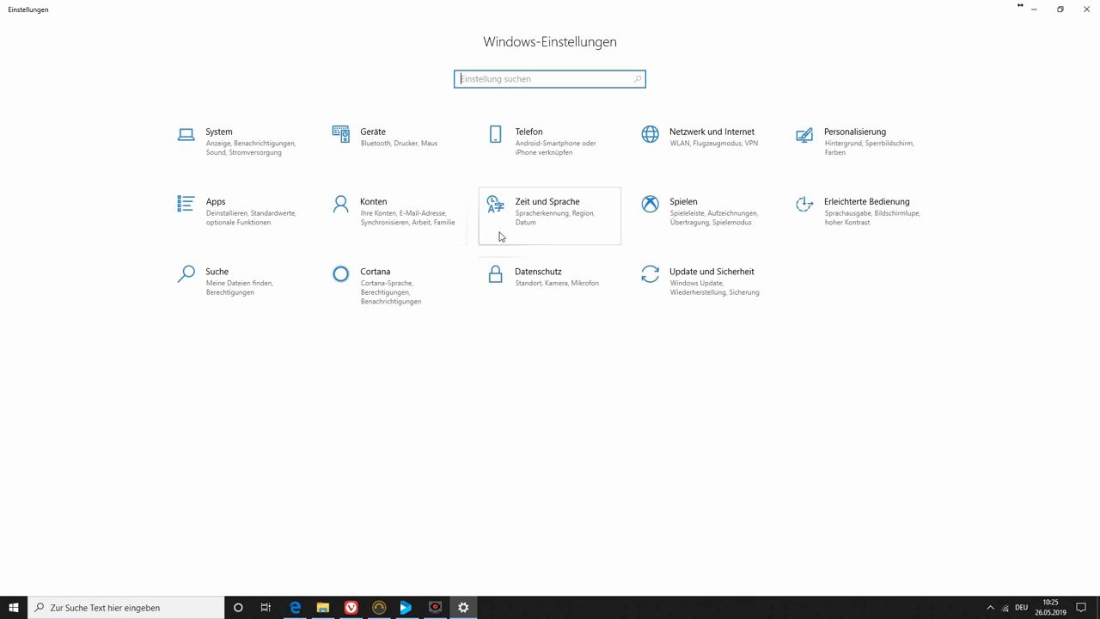
left_click(542, 209)
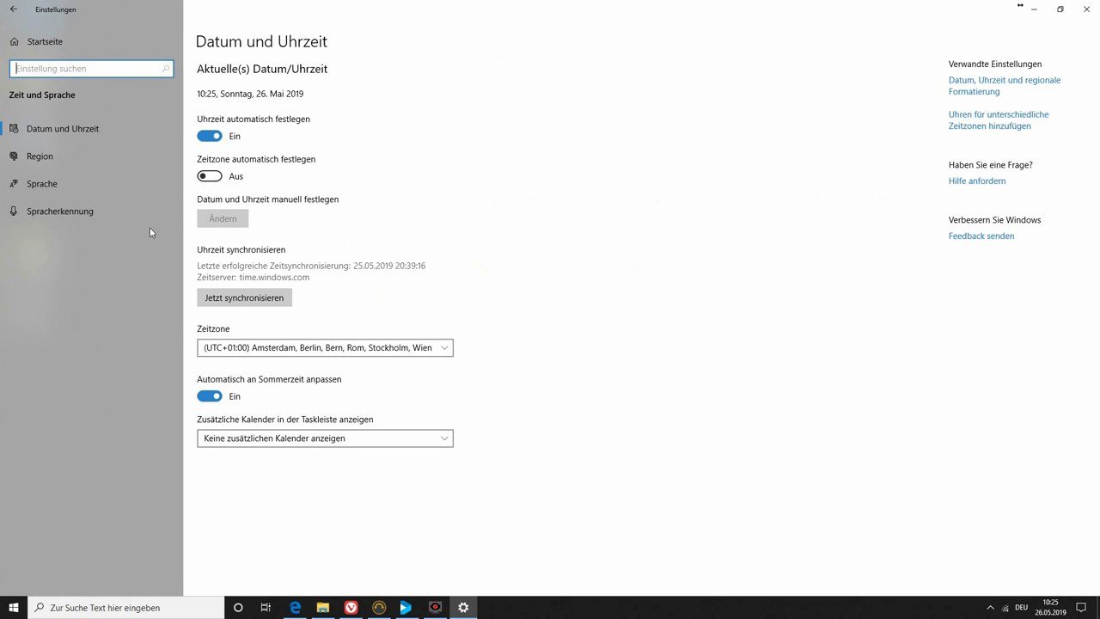
left_click(60, 219)
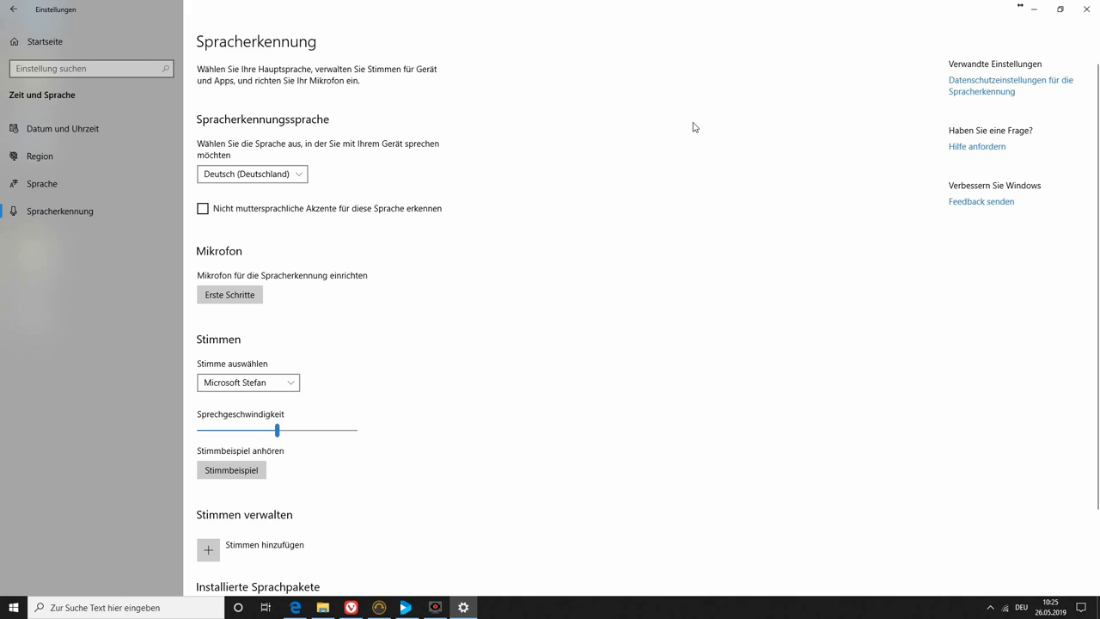
scroll(629, 331, "down", 2)
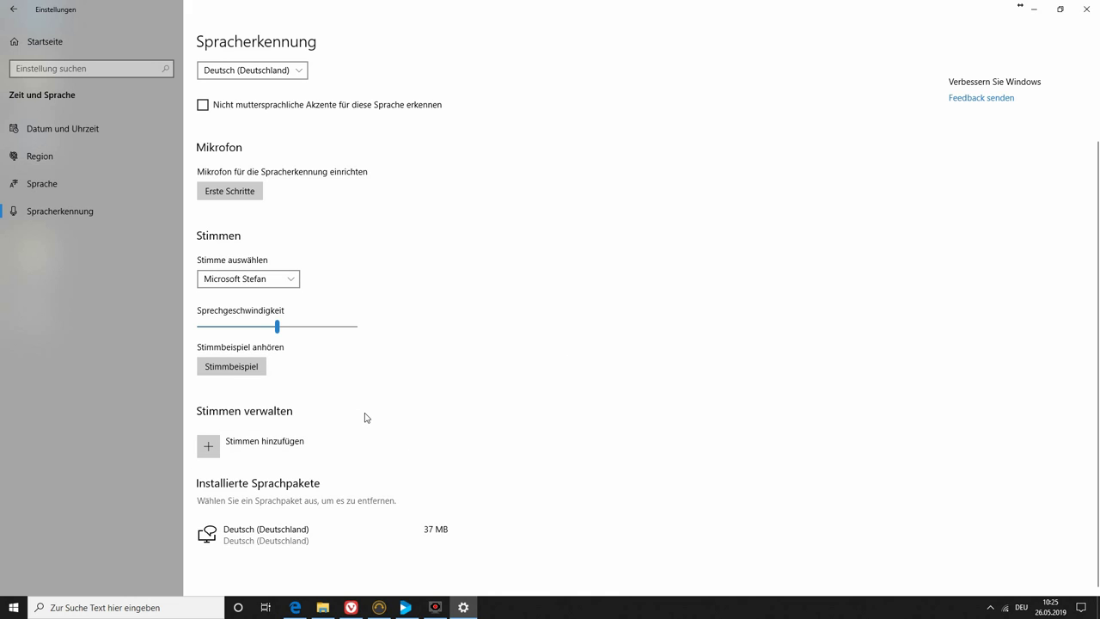
scroll(364, 417, "up", 2)
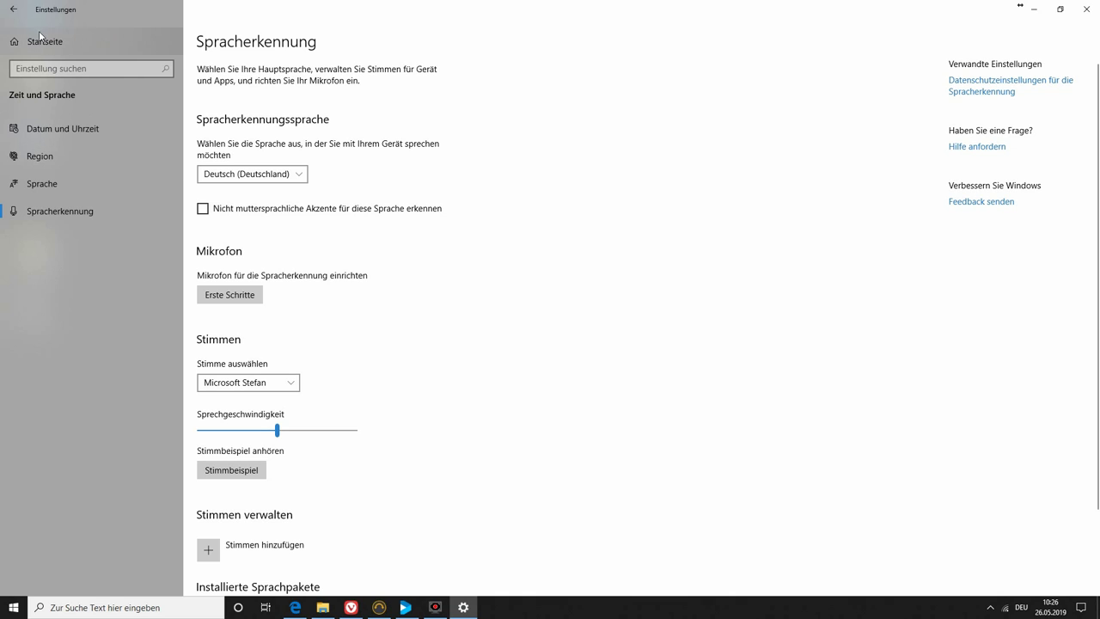
scroll(421, 451, "down", 2)
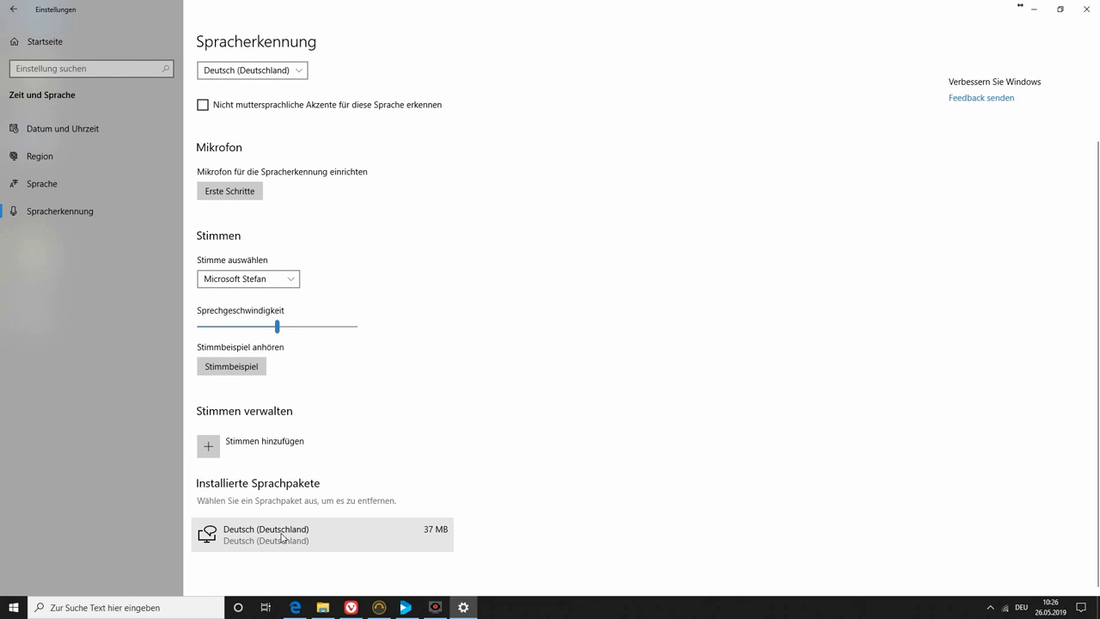
Step: Review the speech recognition page of the Ease of Access settings, including its dictation language note, and return to the desktop
left_click(5, 13)
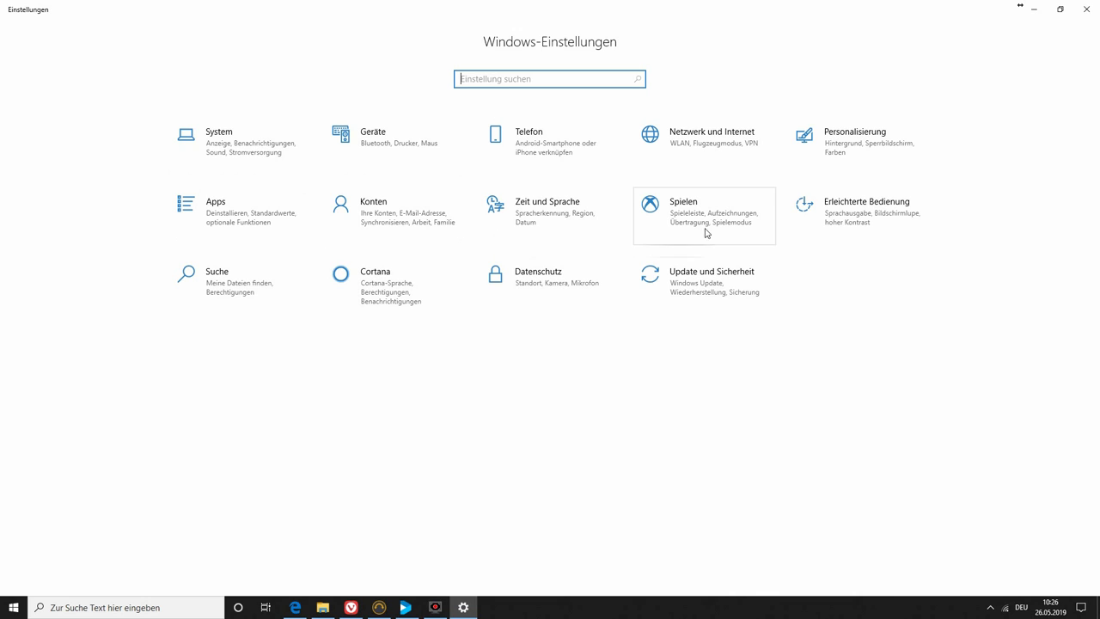
left_click(825, 221)
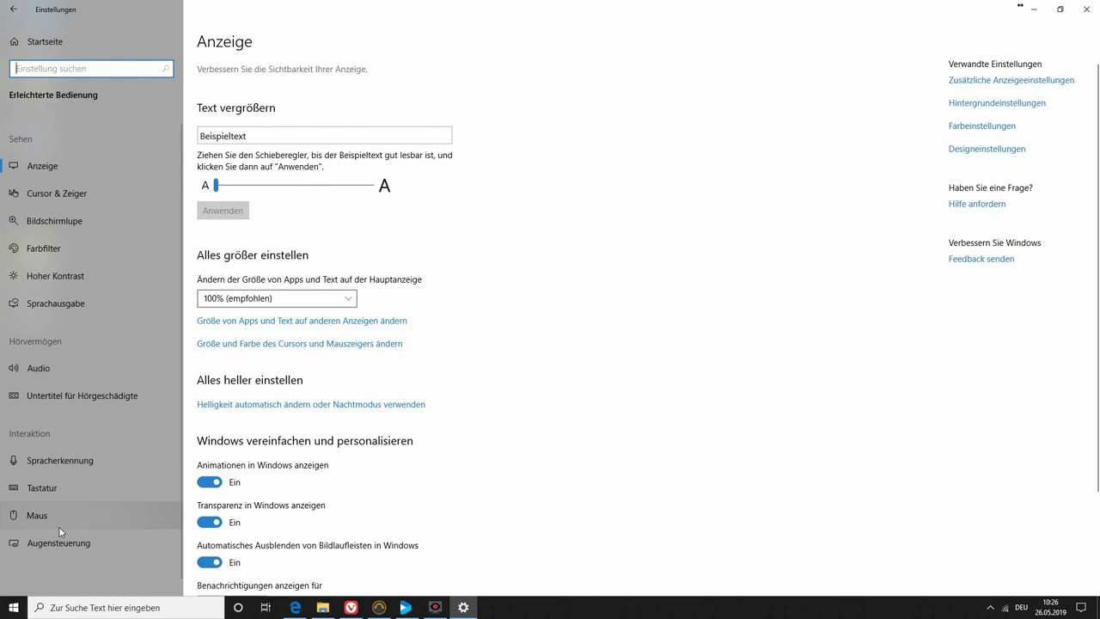
left_click(43, 464)
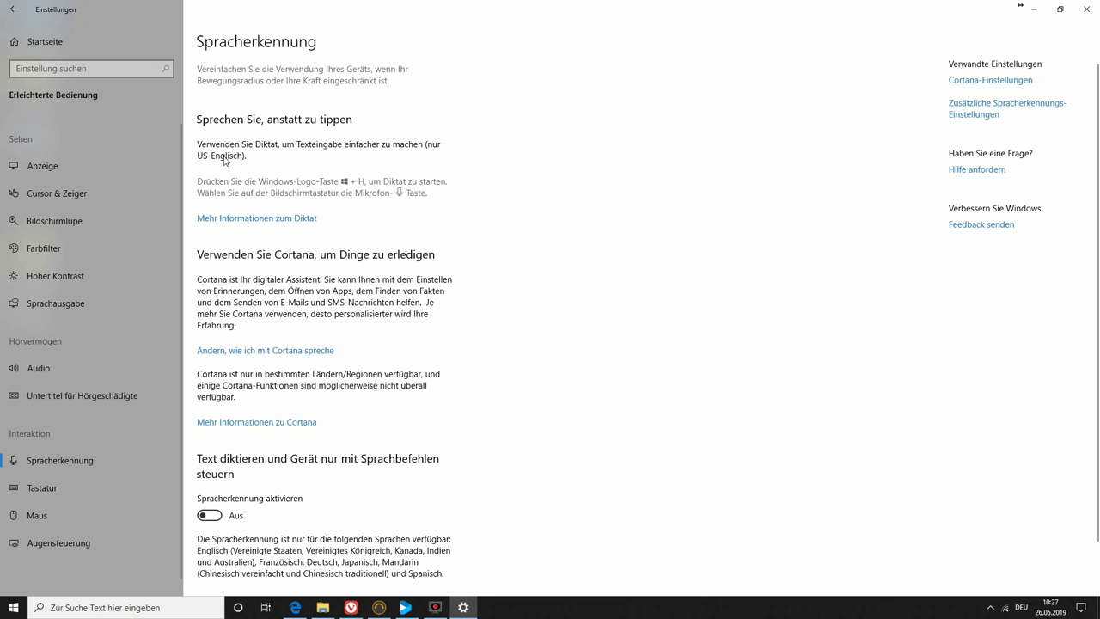
left_click(430, 143)
left_click(201, 158)
key("super+d")
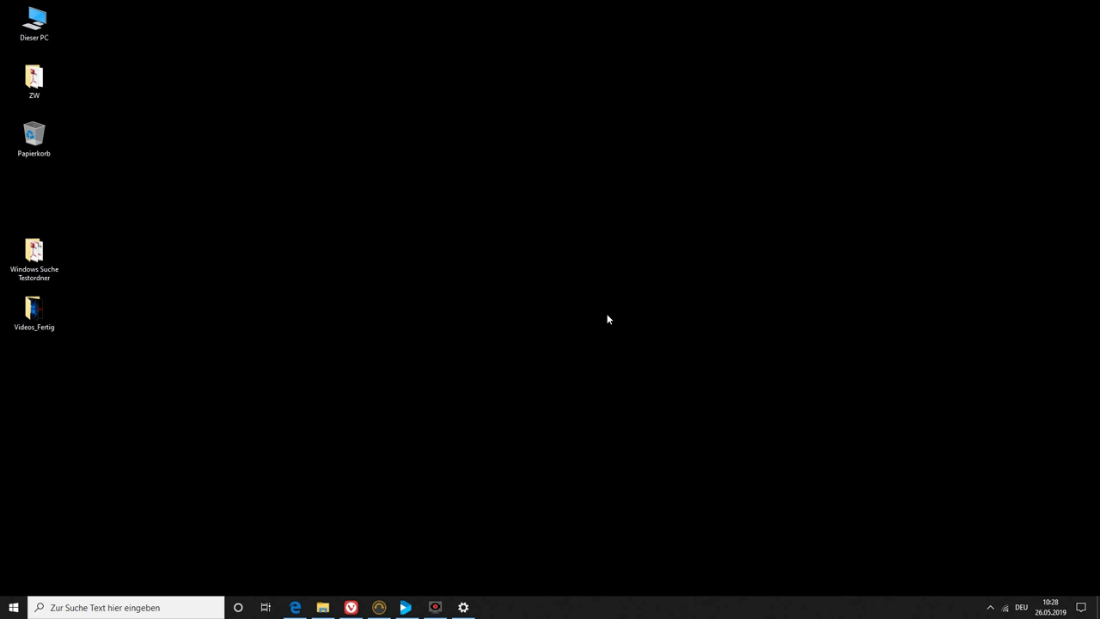
Step: Launch Windows Speech Recognition and set up the Sennheiser USB headset as a headset microphone, including the volume adjustment
left_click(10, 601)
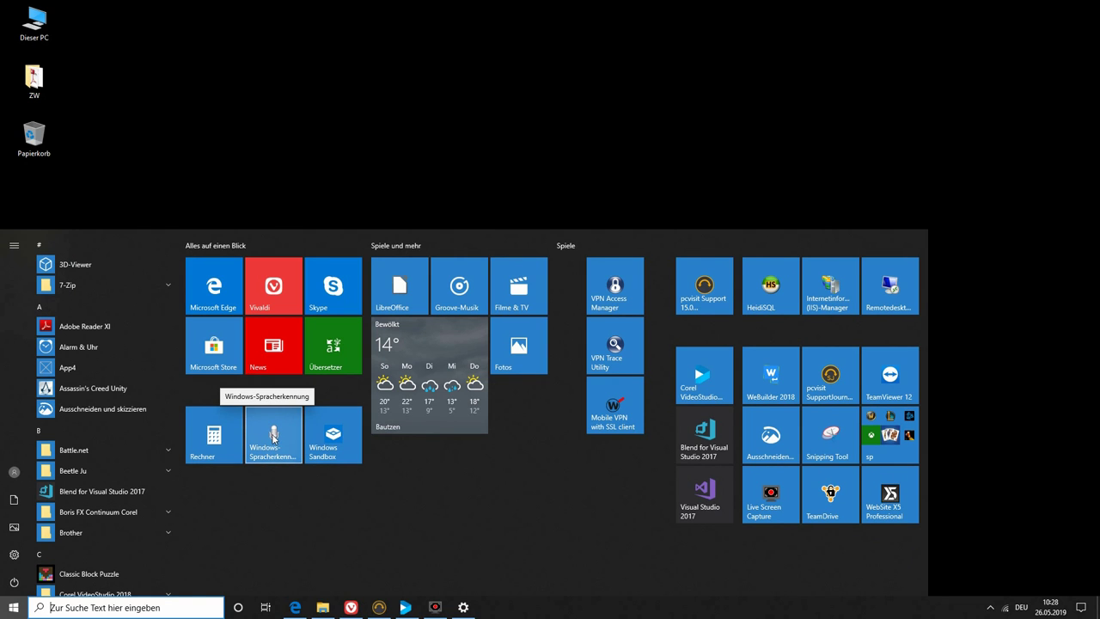
left_click(274, 437)
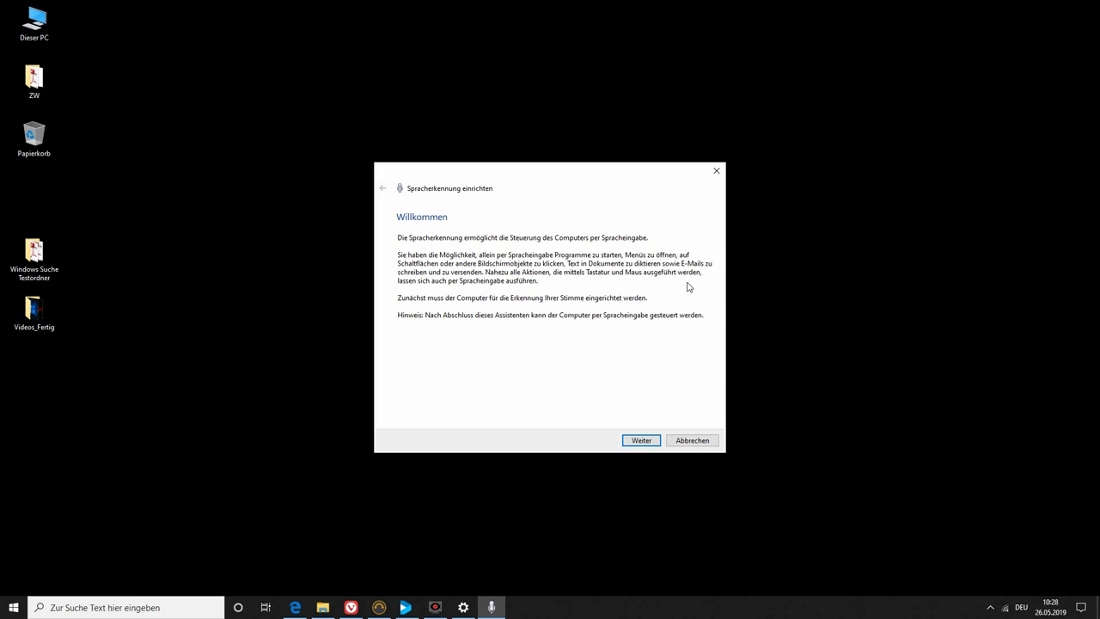
left_click(644, 440)
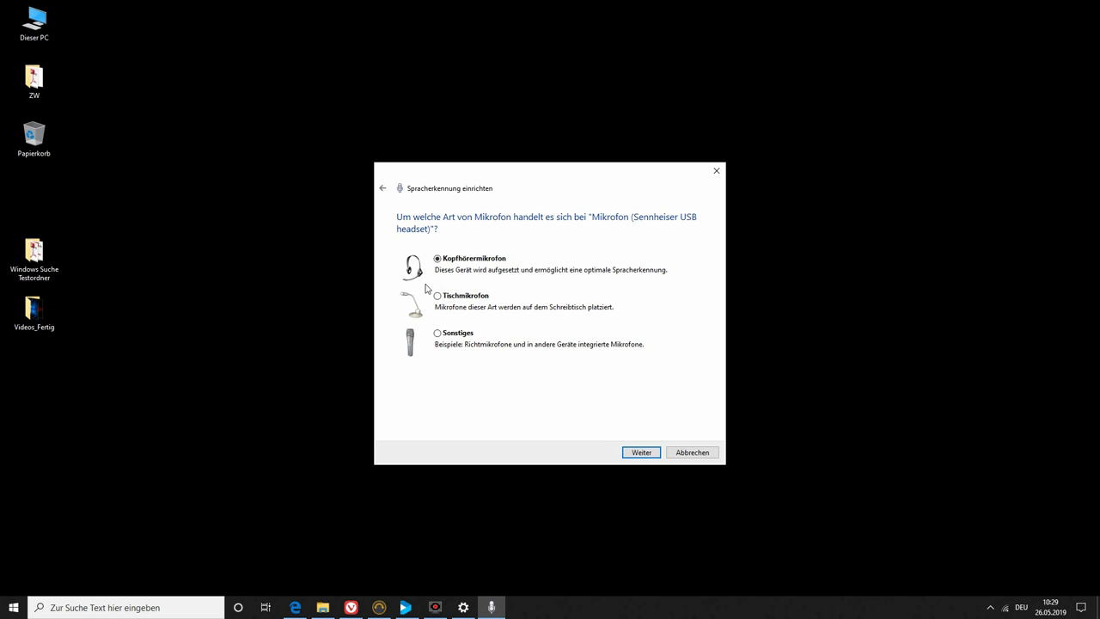
left_click(634, 457)
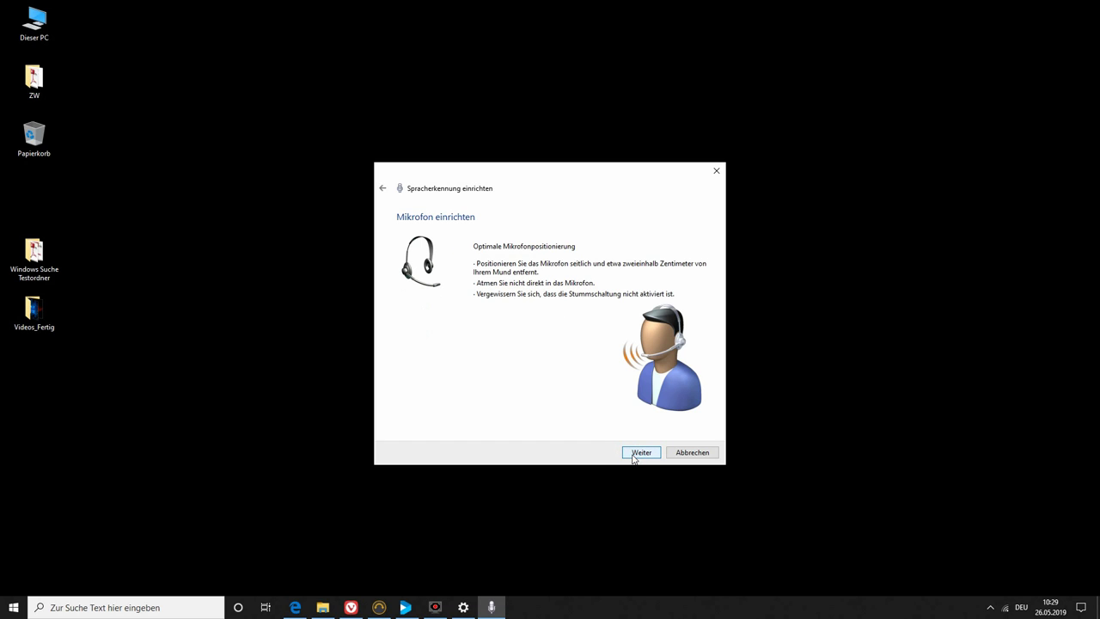
left_click(641, 458)
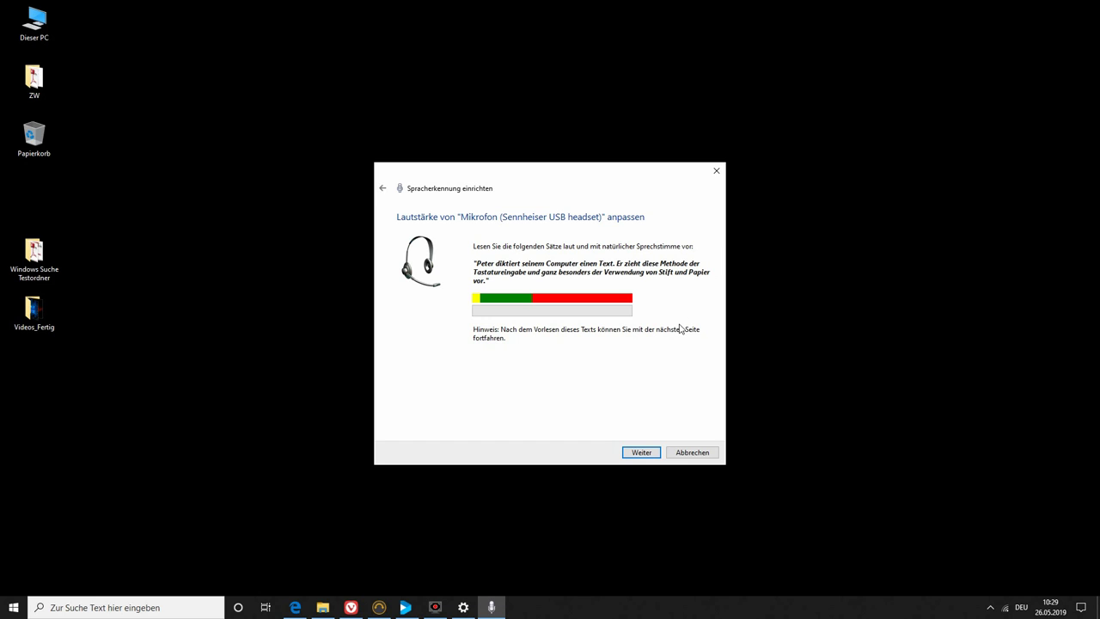
left_click(640, 453)
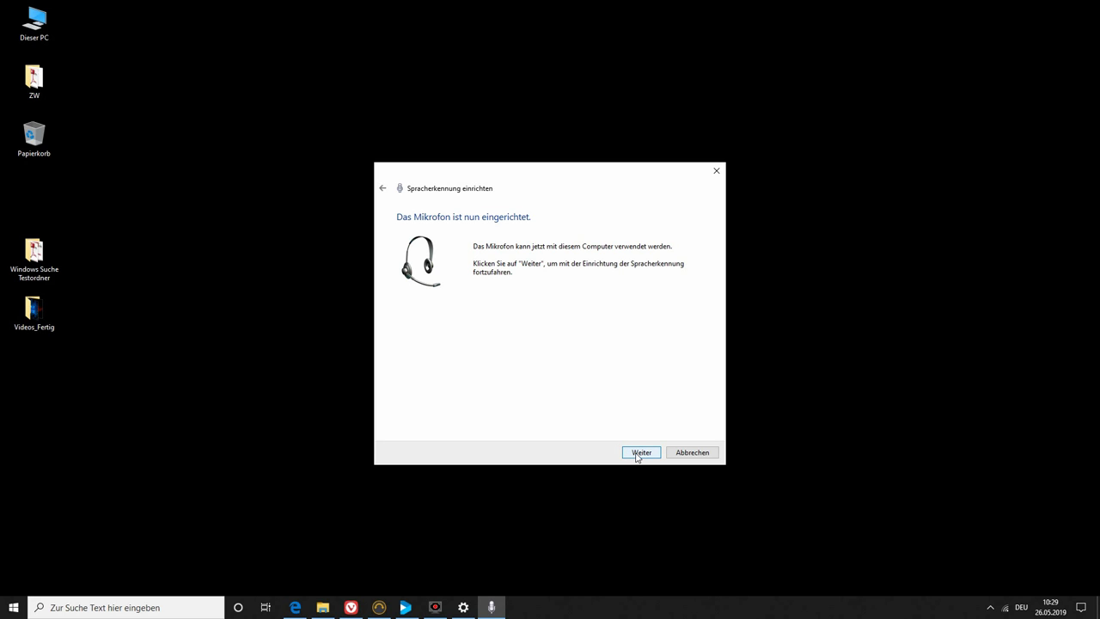
left_click(638, 455)
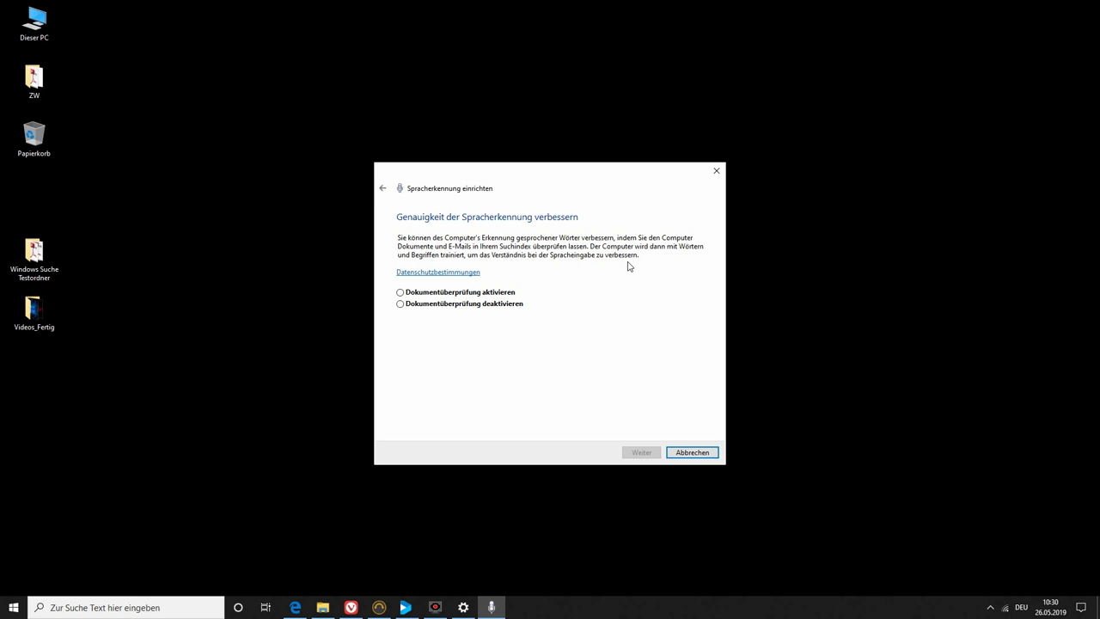
Step: Disable document review and keep the manual activation mode in the speech recognition setup
left_click(400, 304)
left_click(643, 454)
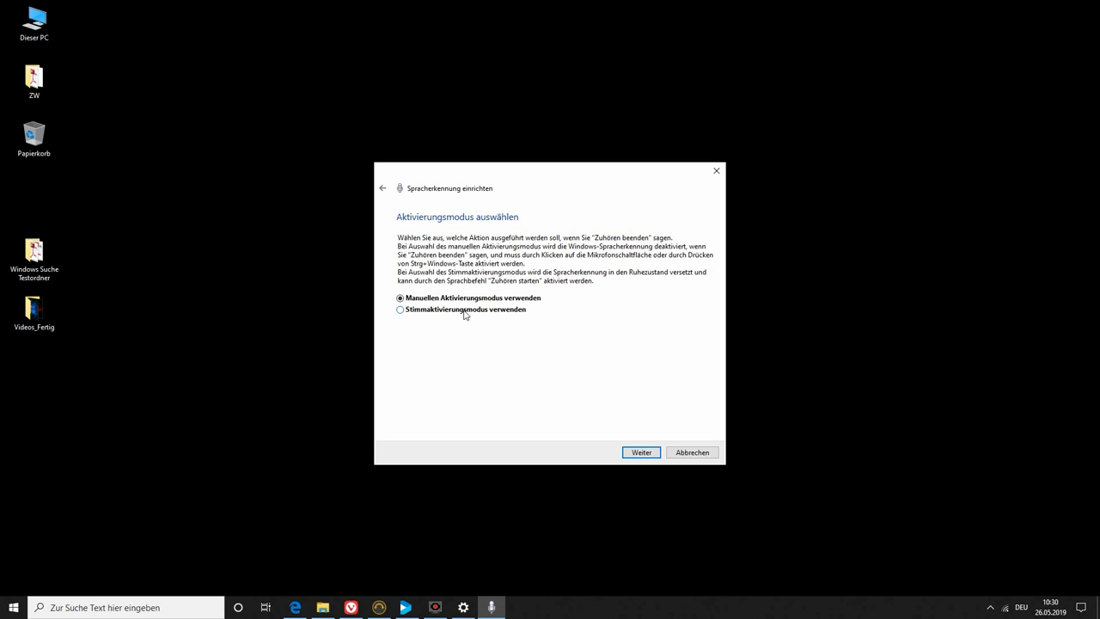
left_click(642, 453)
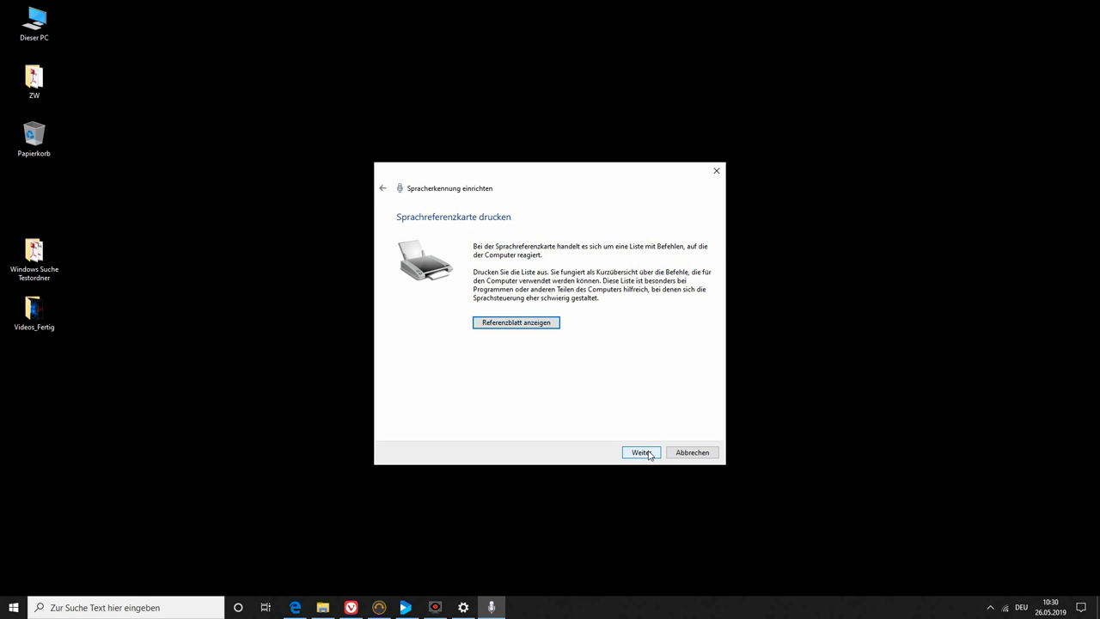
Step: Open the voice command reference sheet, look through its command tables, and return to the setup wizard
left_click(502, 324)
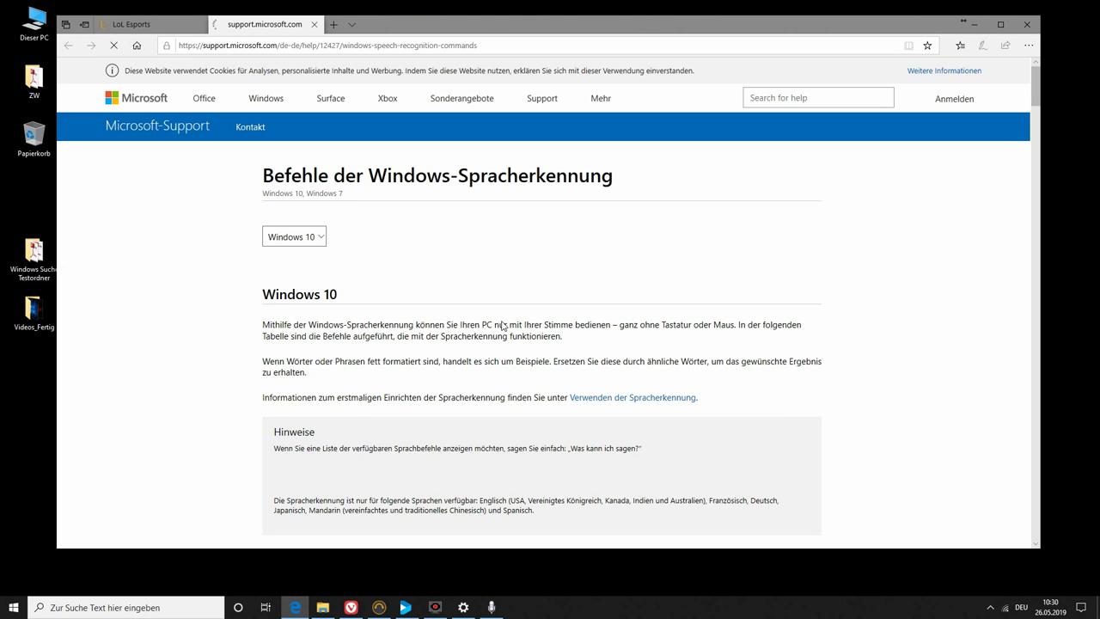
scroll(516, 361, "down", 5)
scroll(531, 382, "down", 2)
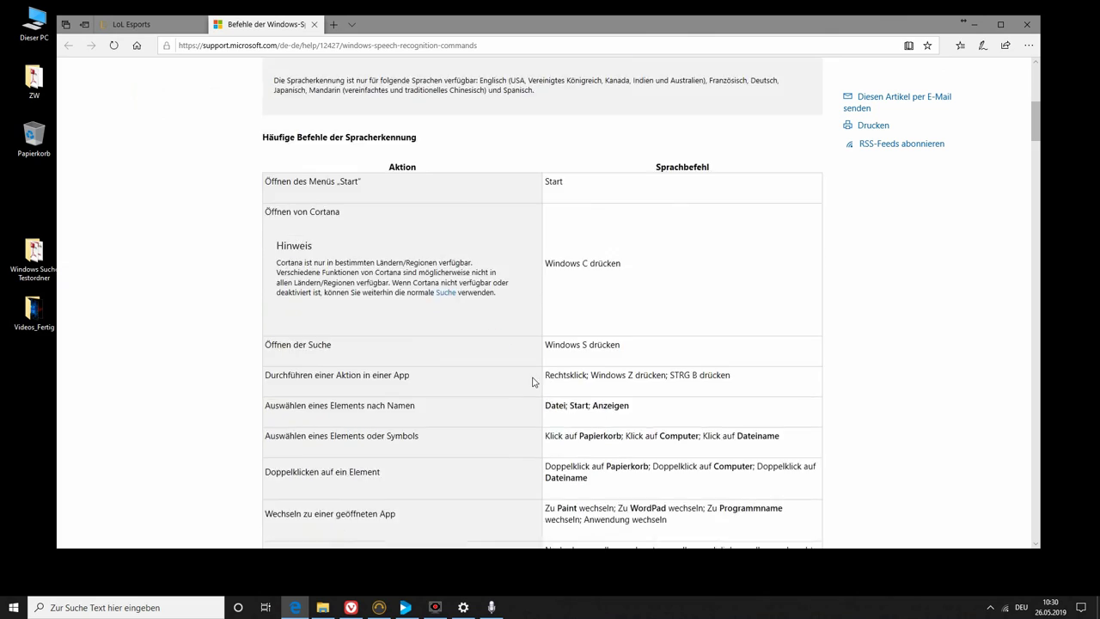
scroll(545, 371, "down", 10)
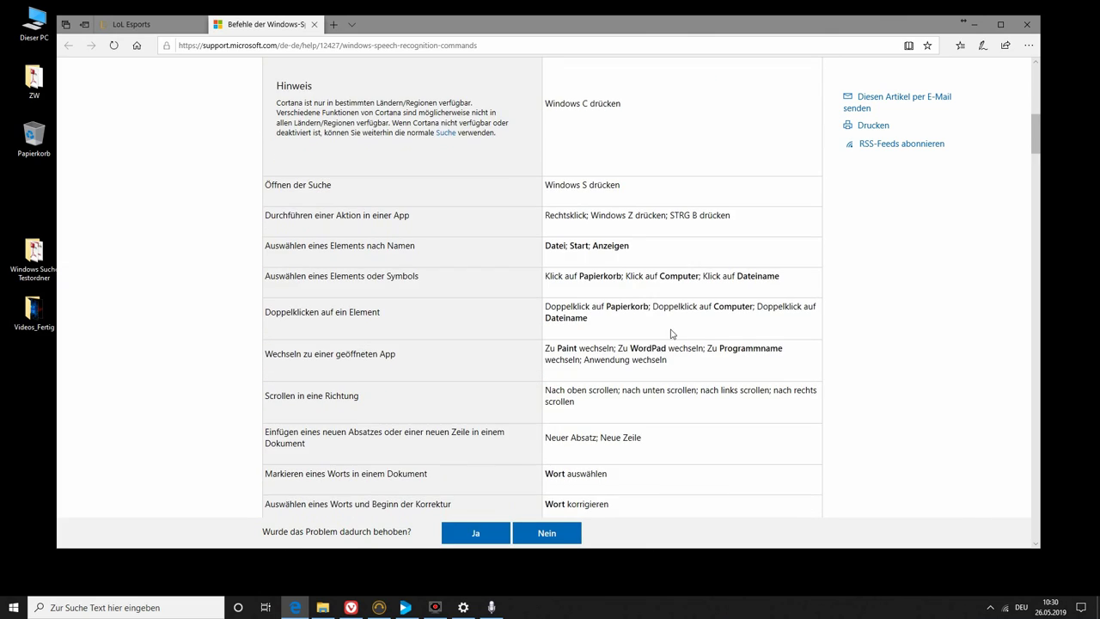
scroll(763, 314, "down", 10)
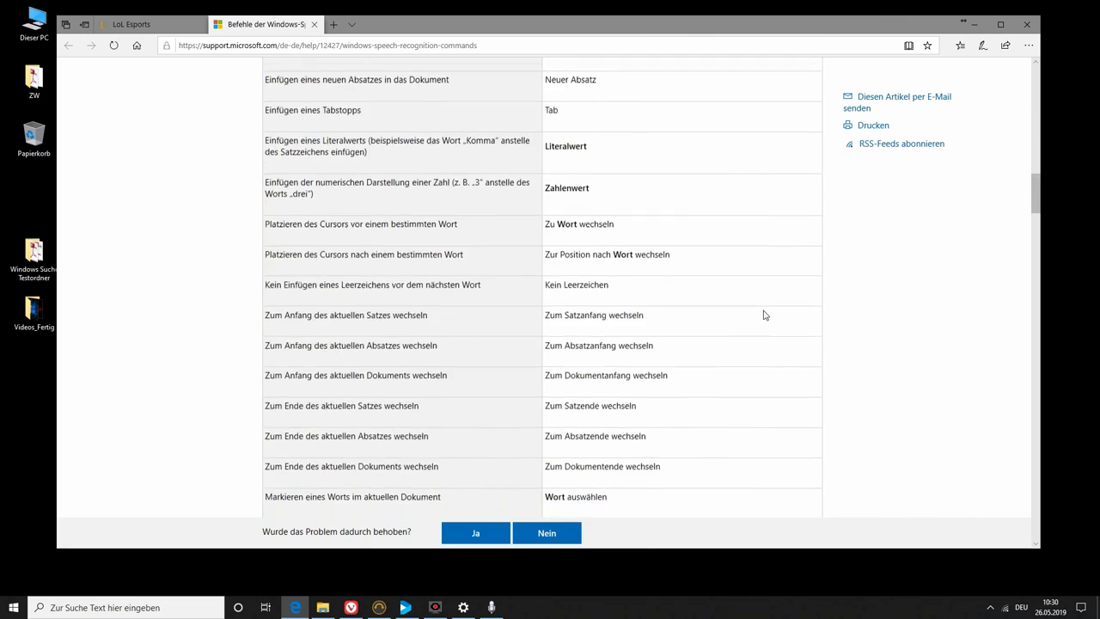
scroll(769, 313, "down", 1)
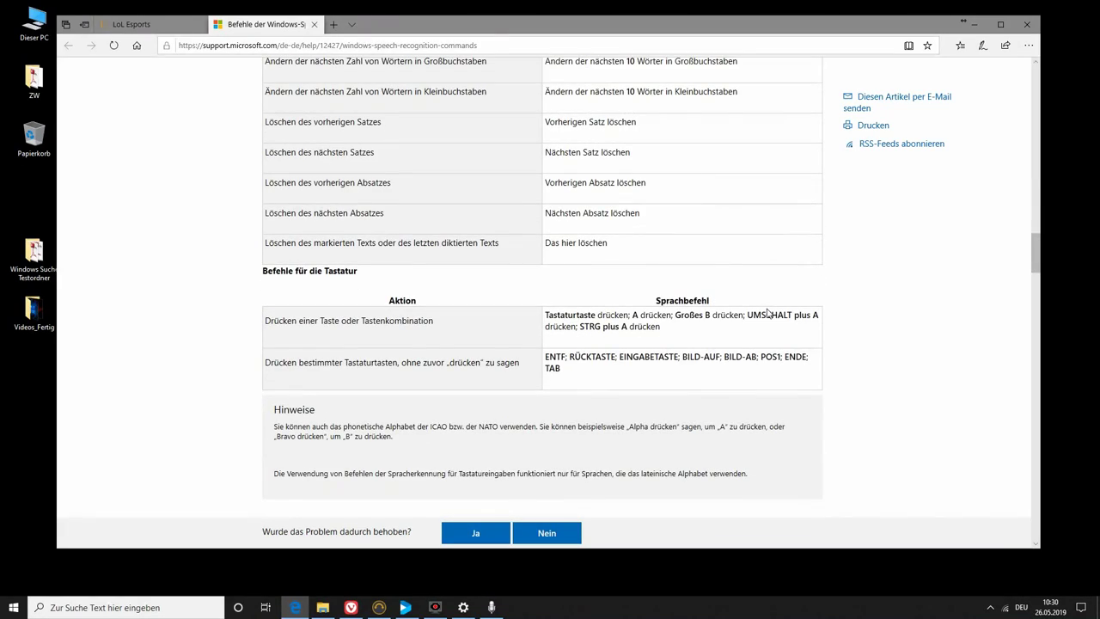
scroll(768, 313, "up", 10)
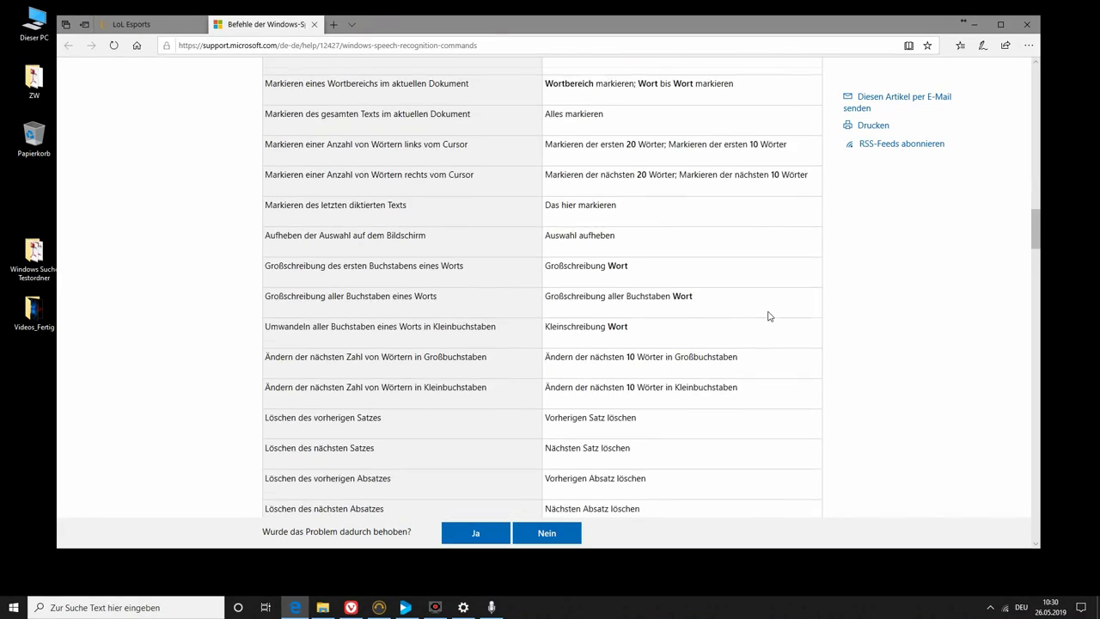
scroll(779, 319, "up", 15)
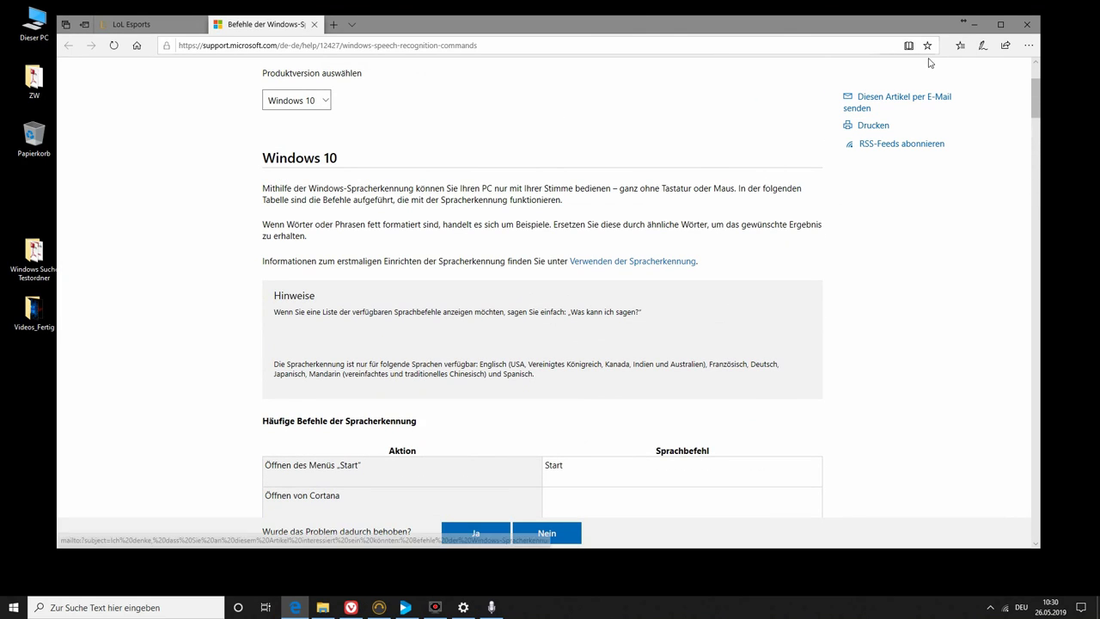
left_click(977, 25)
Step: Turn off running speech recognition at startup and finish the setup by skipping the tutorial
left_click(625, 453)
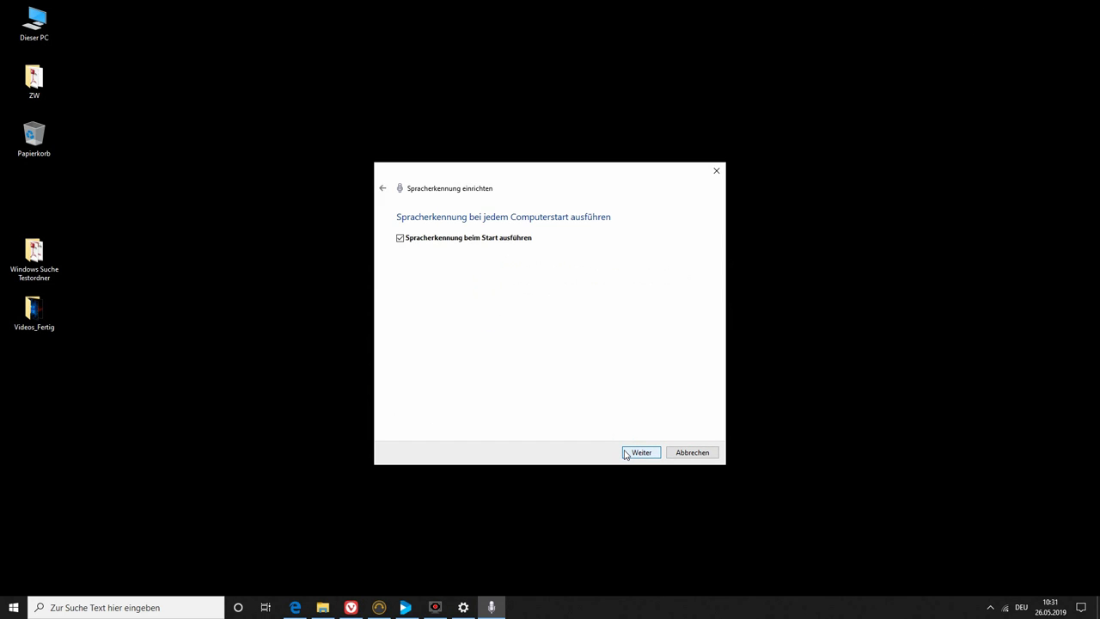
left_click(496, 238)
left_click(633, 452)
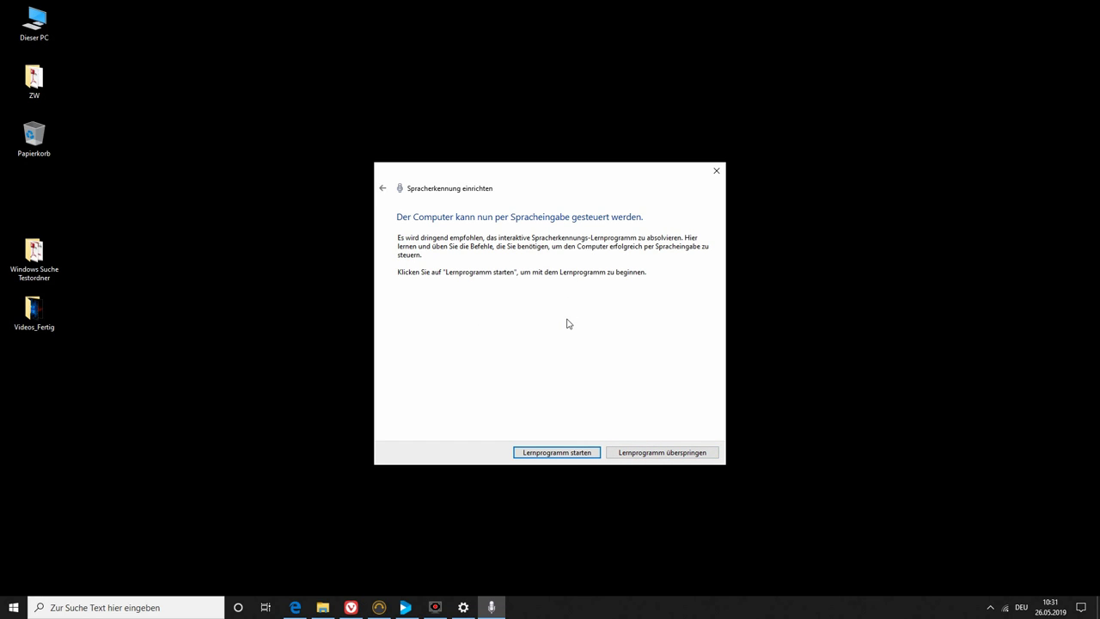
left_click(662, 453)
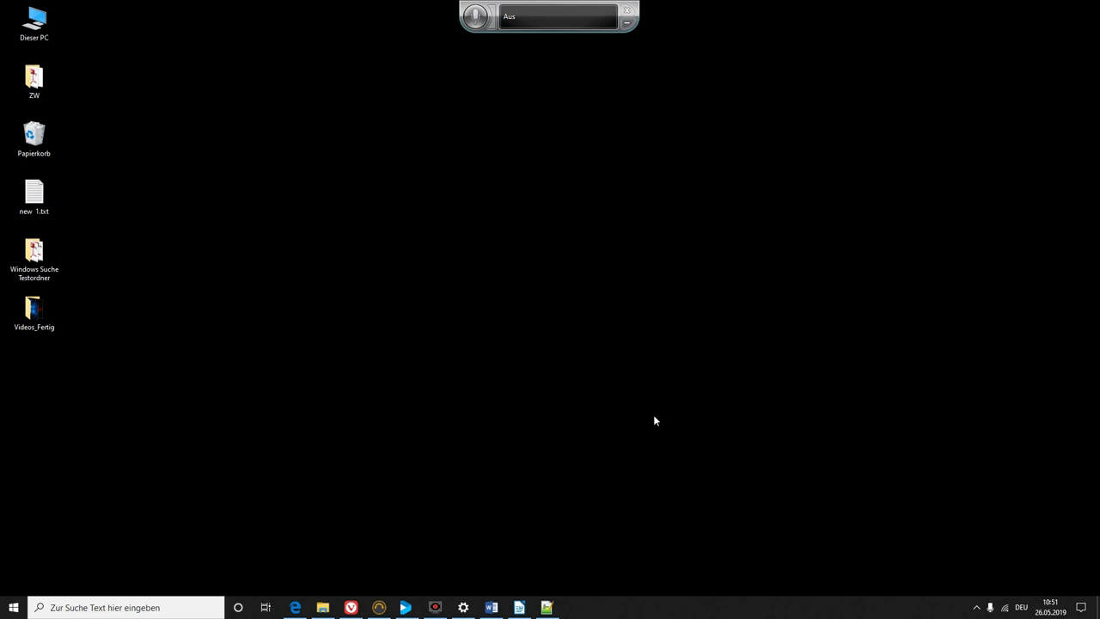
Step: Switch to the blank Word document and dictate "Herzlich willkommen" and "In diesem Video erkläre ich wie die Wiener Spracherkennung funktioniert" by voice
left_click(481, 607)
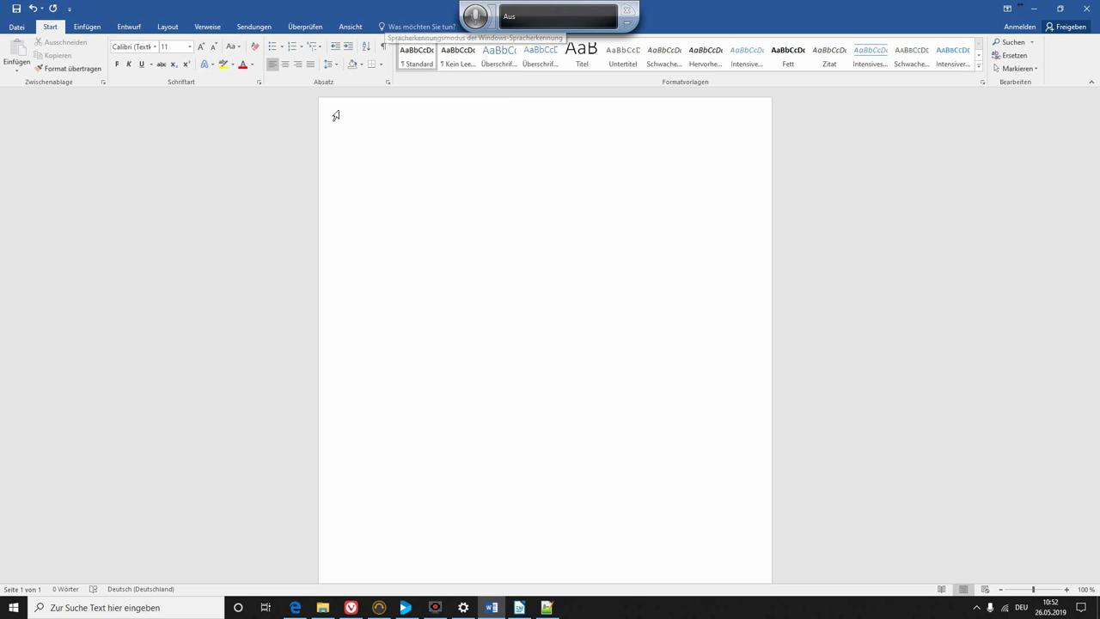
left_click(1066, 590)
left_click(1066, 589)
left_click(1066, 589)
left_click(1066, 589)
left_click(1067, 590)
left_click(1066, 590)
left_click(1066, 590)
left_click(1066, 590)
left_click(1066, 589)
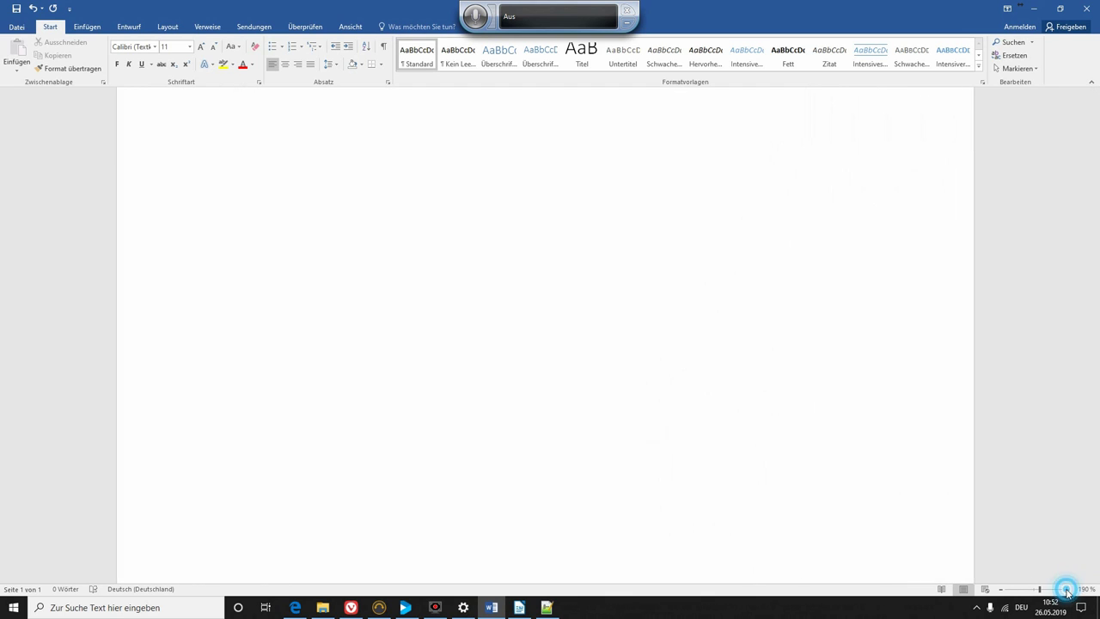
left_click(1066, 590)
left_click(1067, 590)
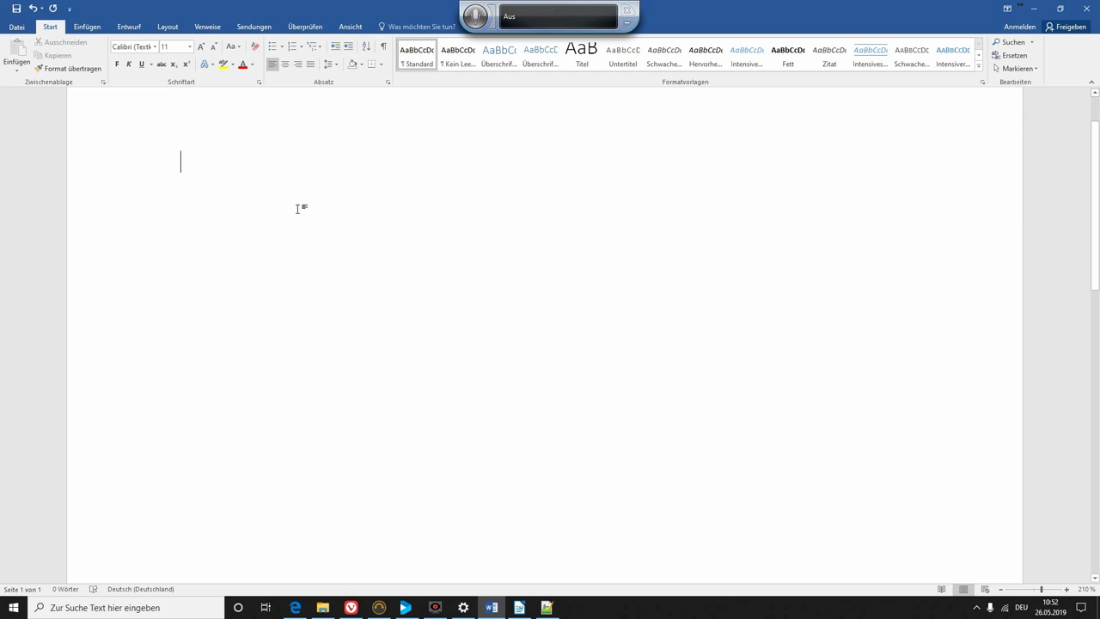
left_click(478, 18)
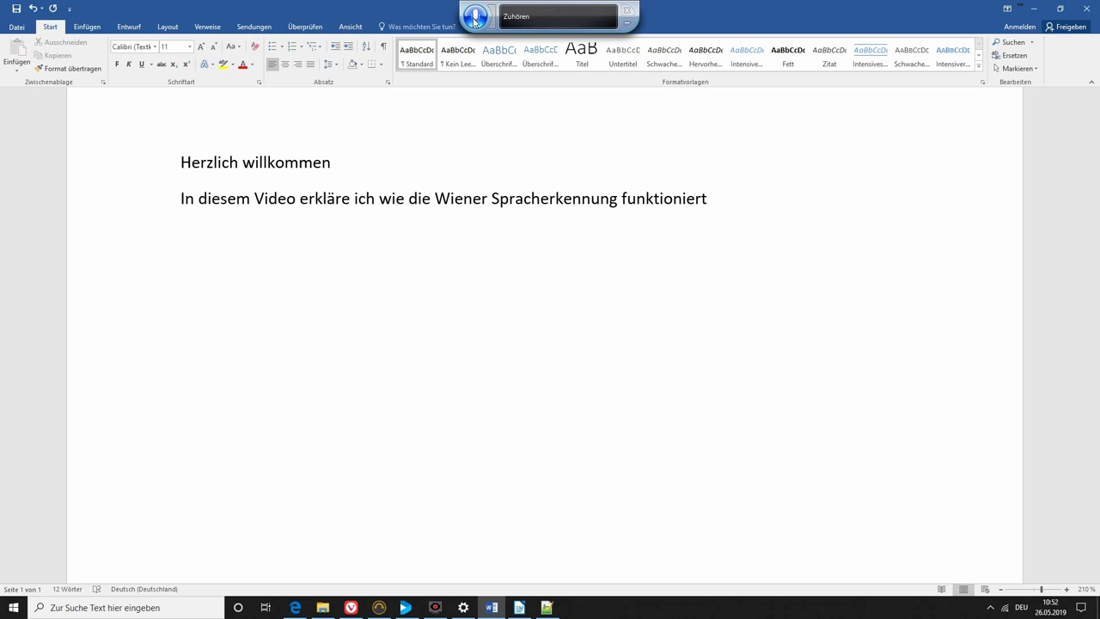
left_click(474, 19)
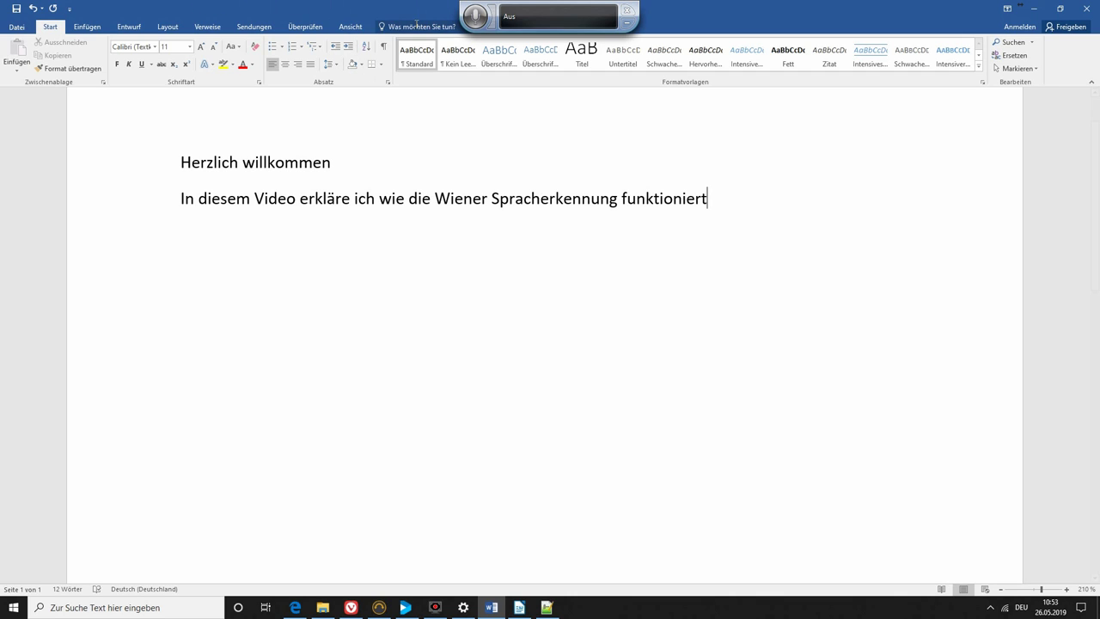
Step: Open the speech dictionary to view its choices for adding or excluding words, and cancel it
right_click(494, 30)
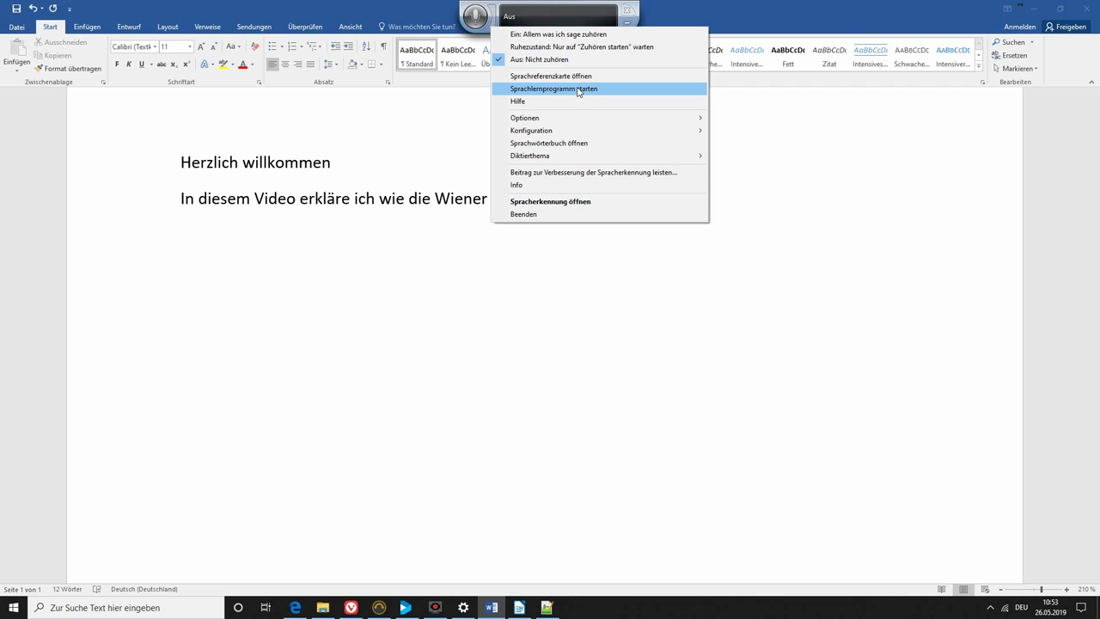
mouse_move(575, 119)
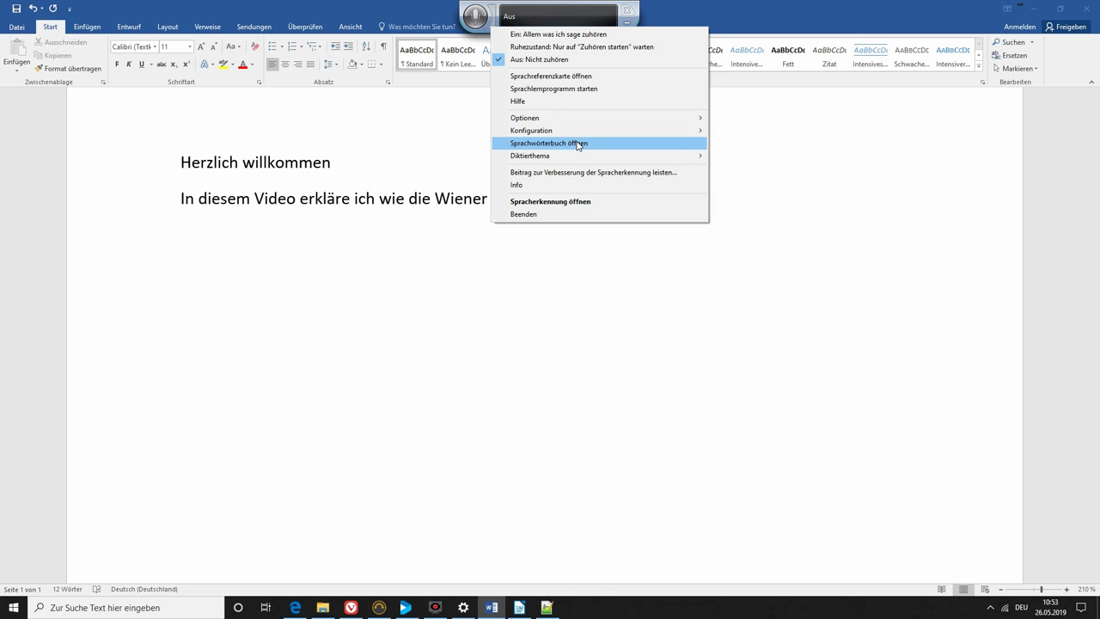
left_click(579, 143)
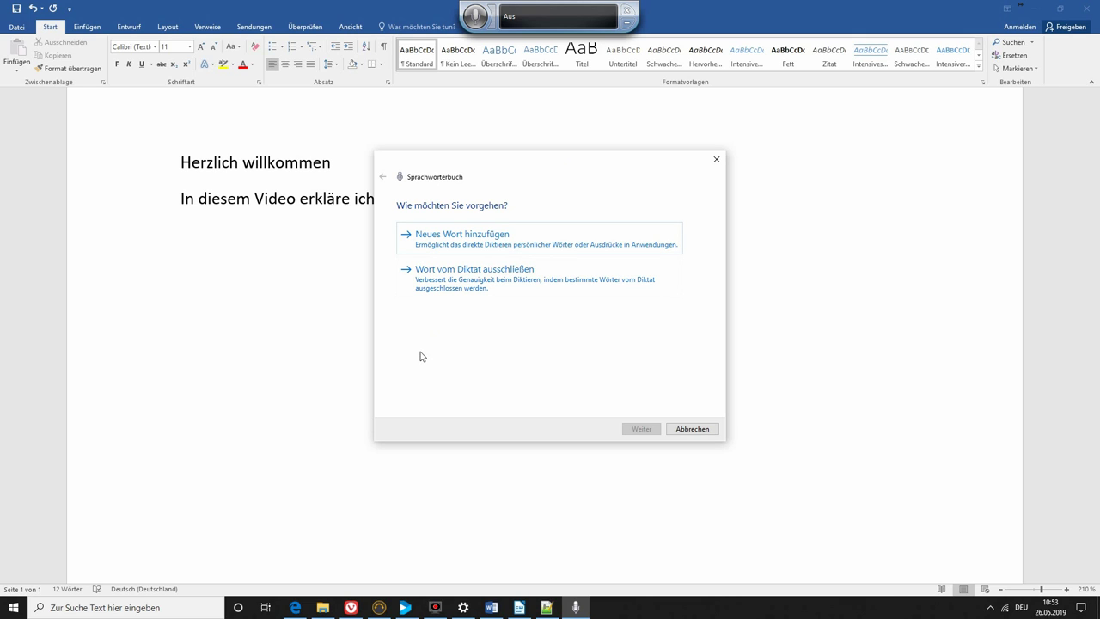
left_click(692, 428)
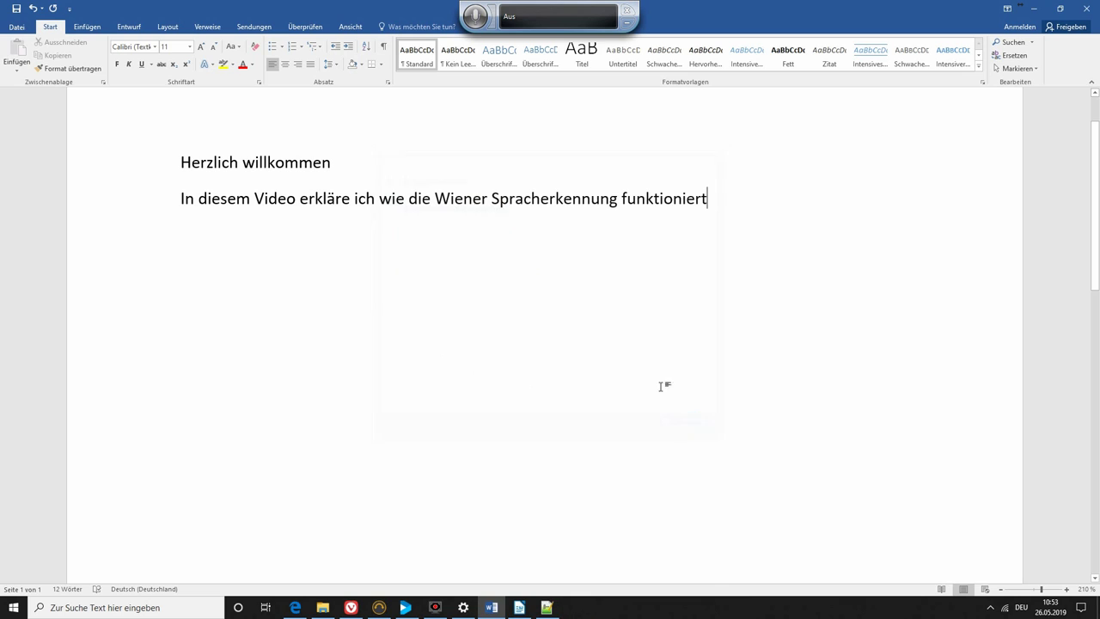
Step: Look through the speech recognition options and configuration choices, and open the Spracherkennung control panel page
right_click(489, 24)
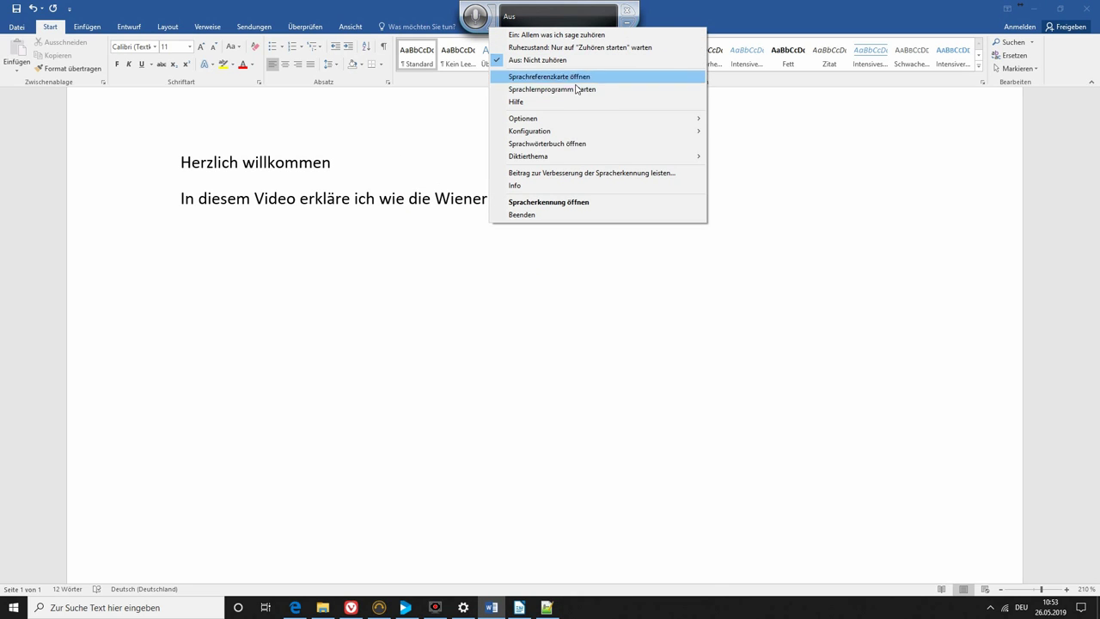
mouse_move(615, 163)
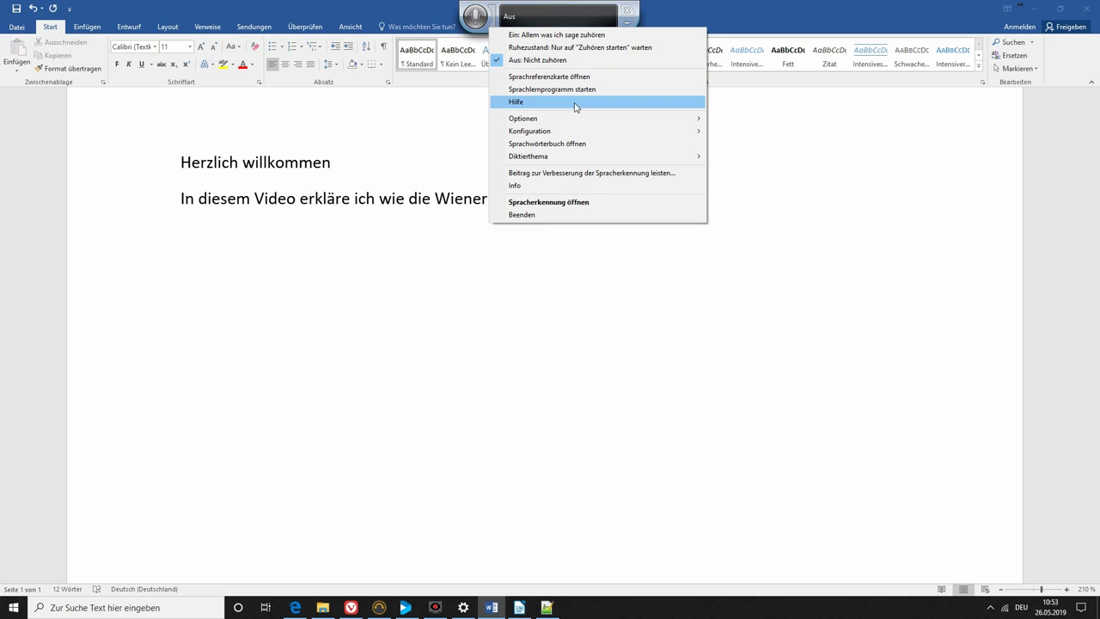
mouse_move(577, 119)
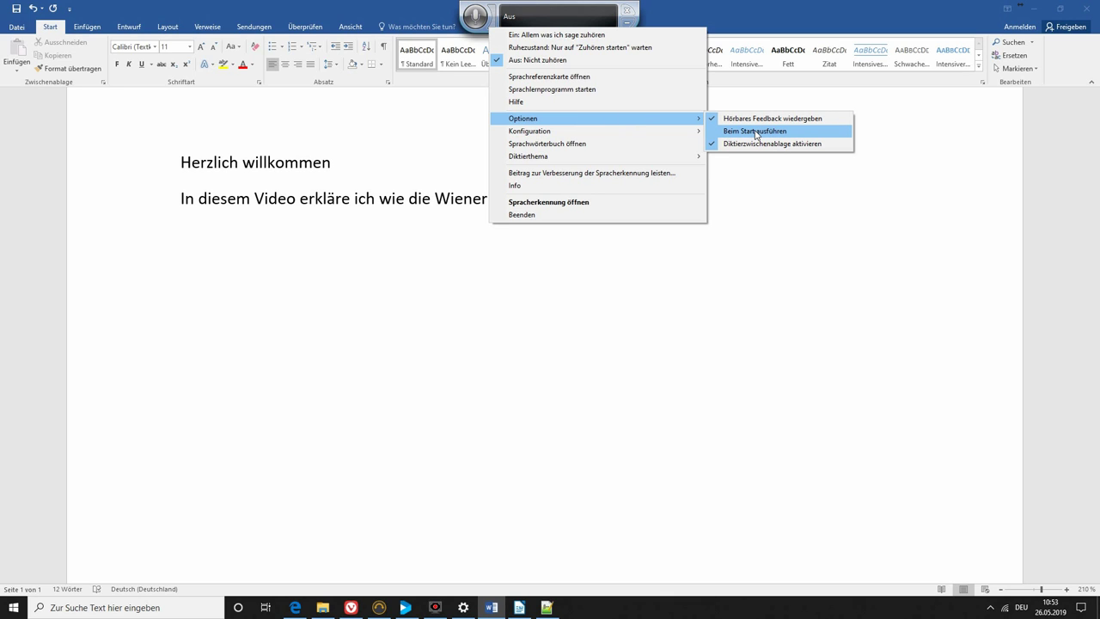
mouse_move(654, 137)
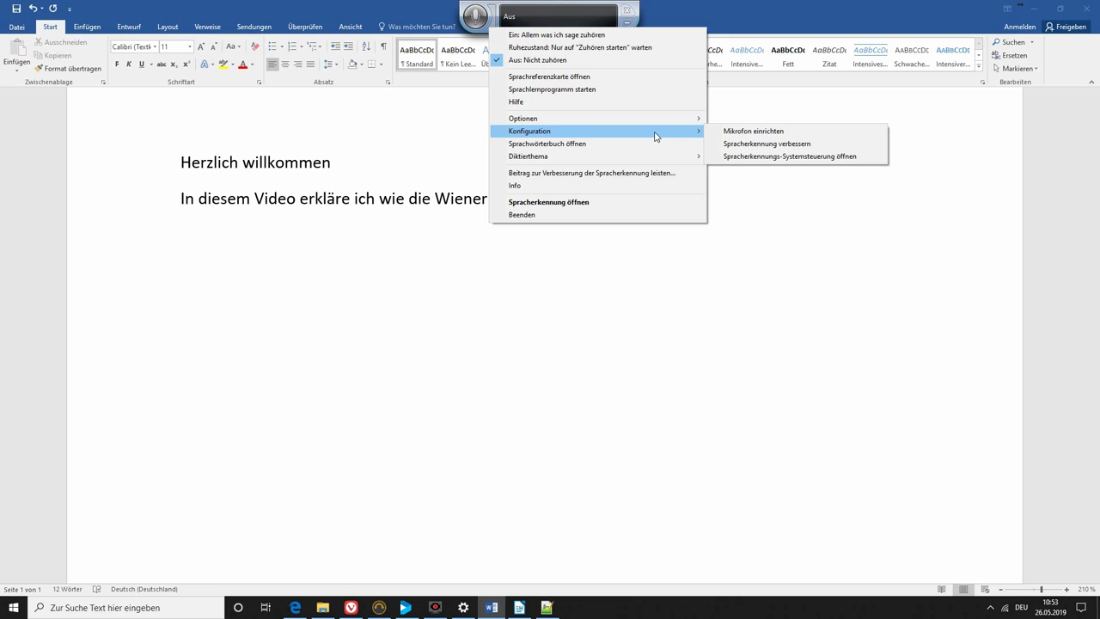
left_click(756, 157)
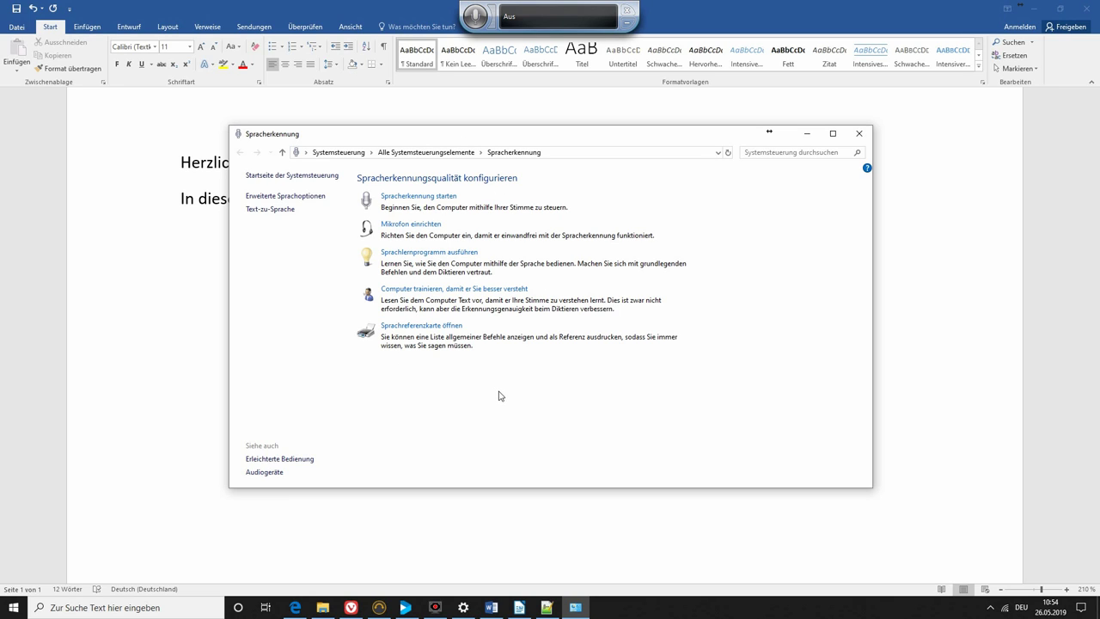
Step: Open the speech reference card in Edge and look through its tables of common, dictation and keyboard voice commands
left_click(414, 327)
left_click(295, 607)
scroll(438, 312, "up", 5)
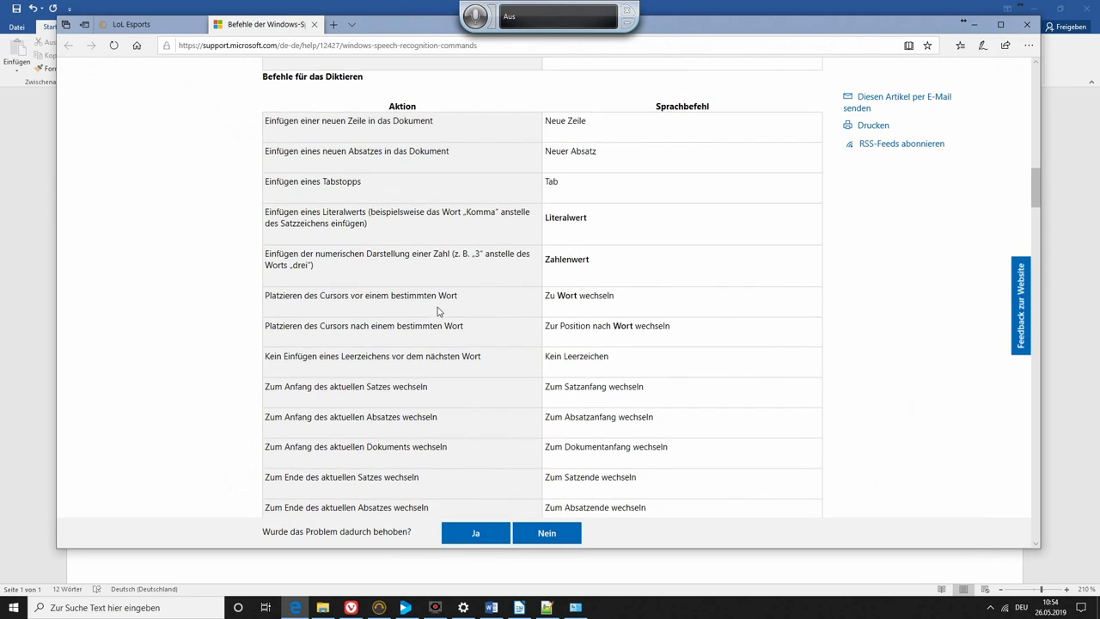
scroll(444, 317, "up", 10)
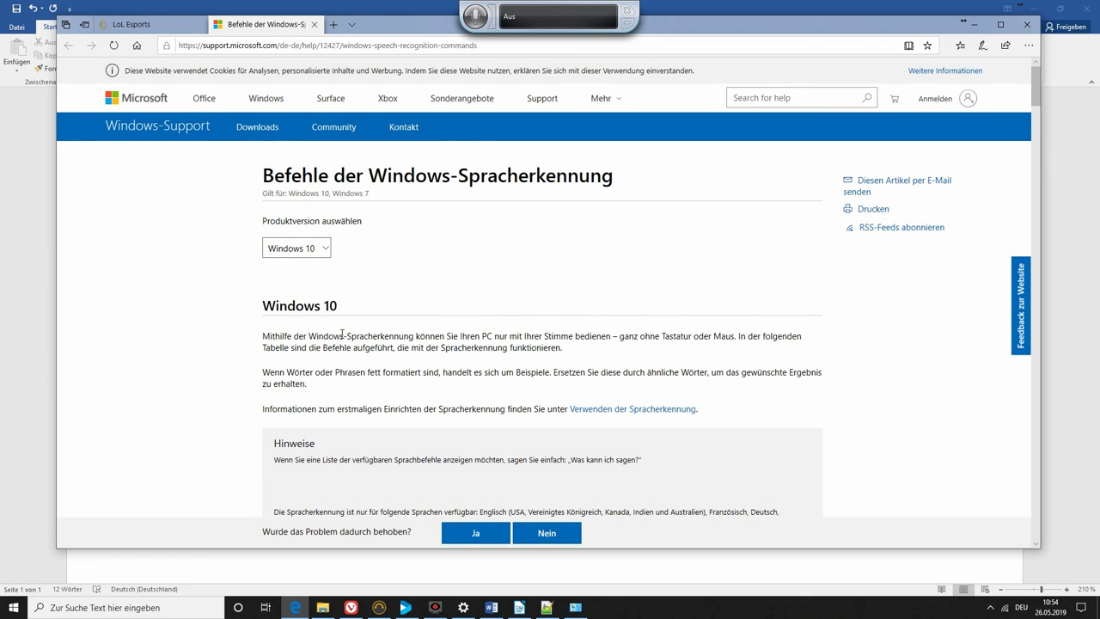
scroll(346, 341, "down", 2)
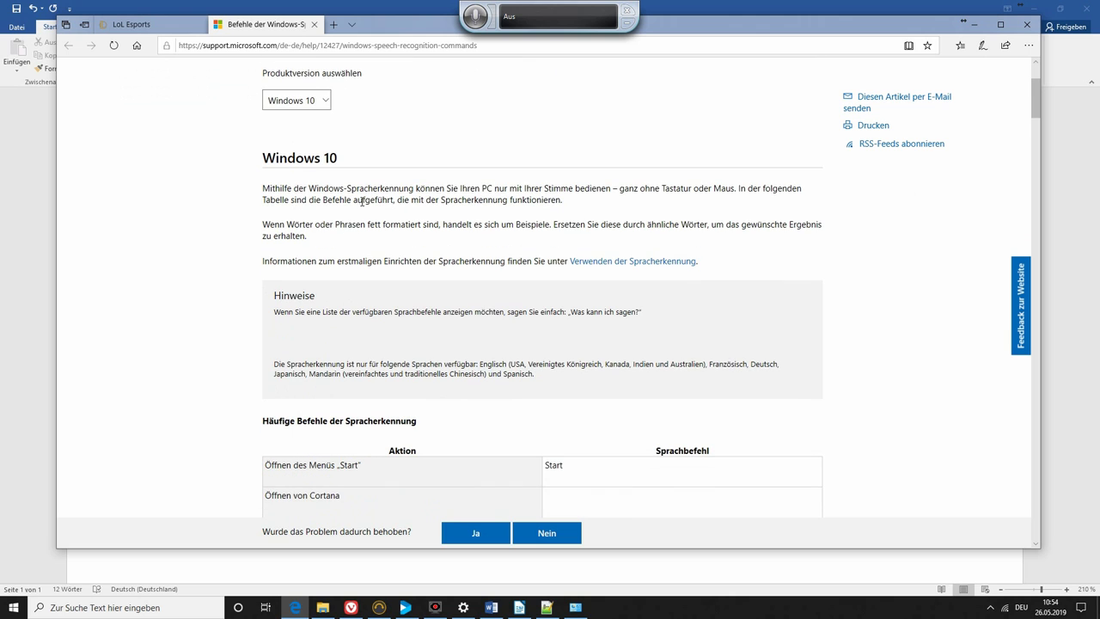
scroll(369, 251, "down", 2)
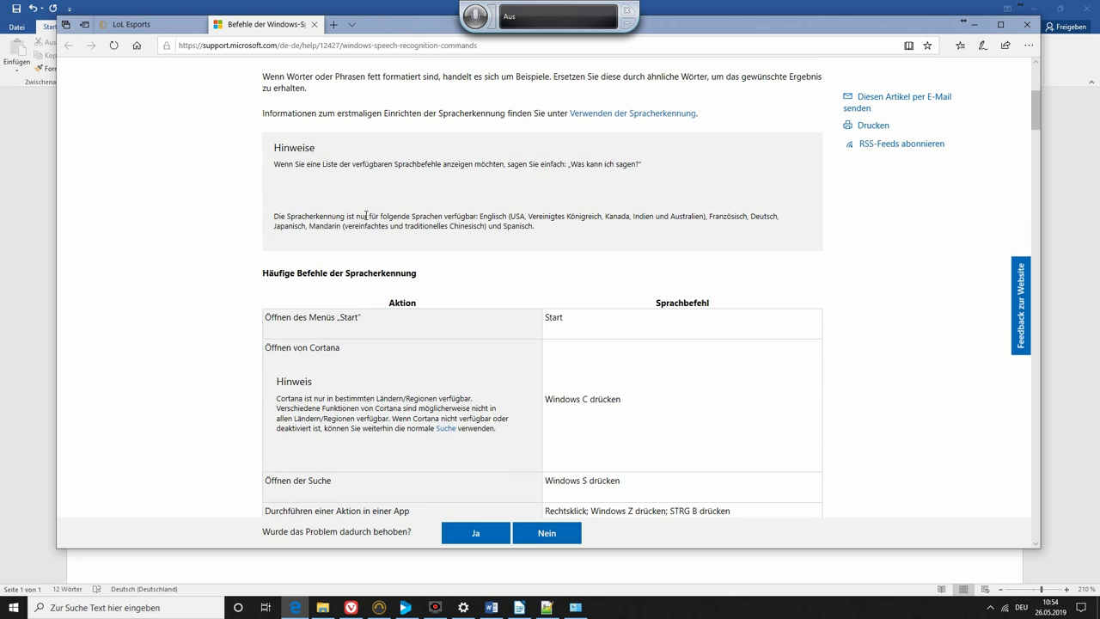
scroll(366, 216, "up", 3)
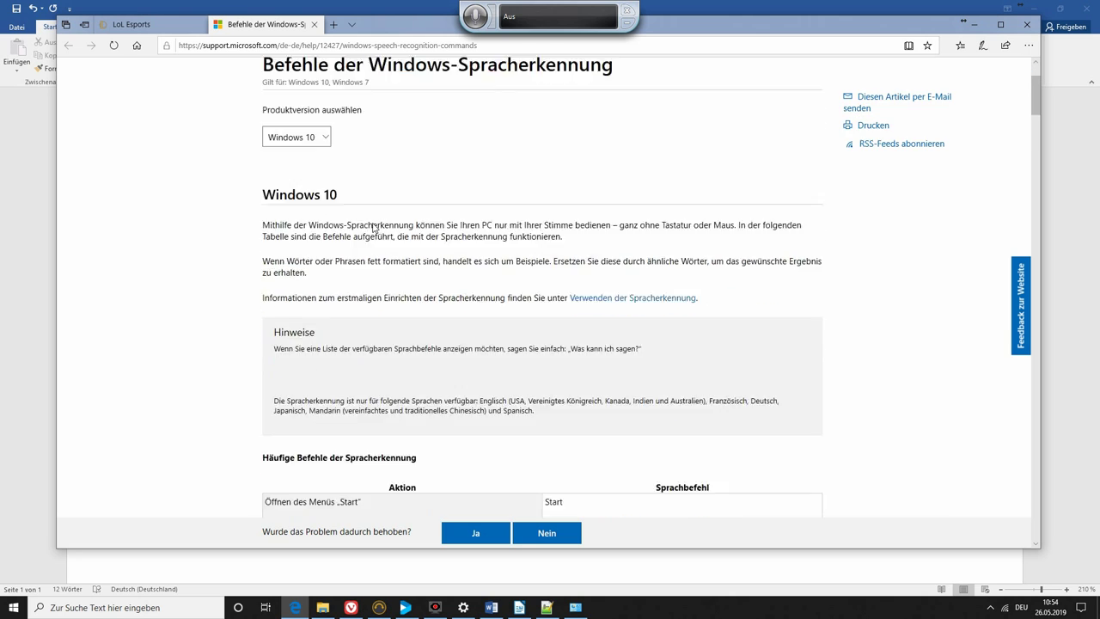
scroll(378, 225, "down", 5)
scroll(383, 222, "down", 1)
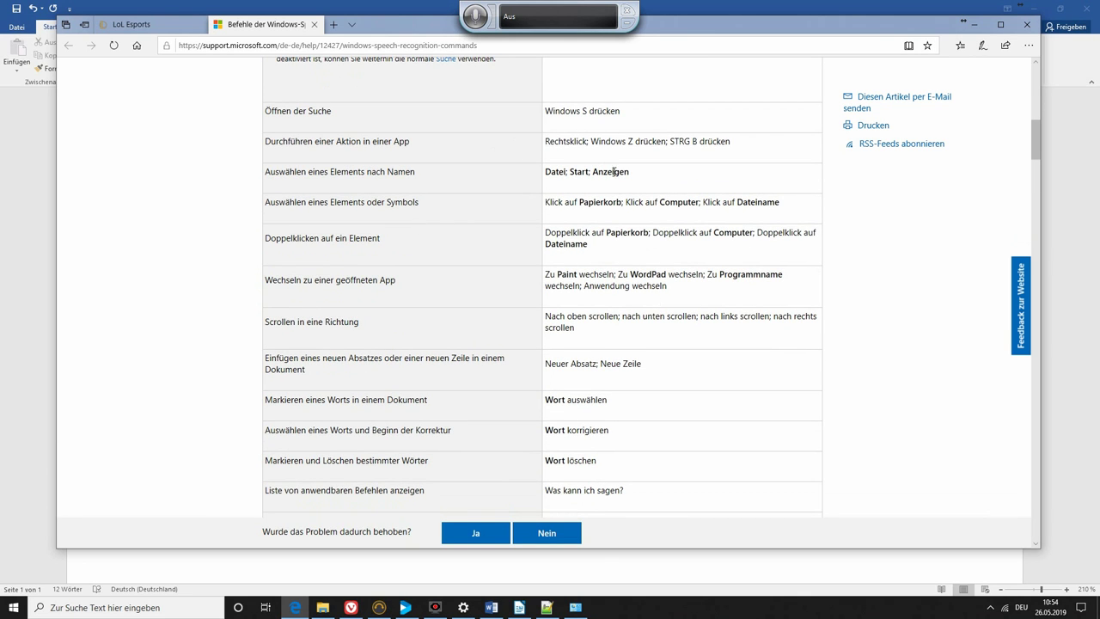
scroll(626, 220, "down", 3)
scroll(627, 220, "down", 10)
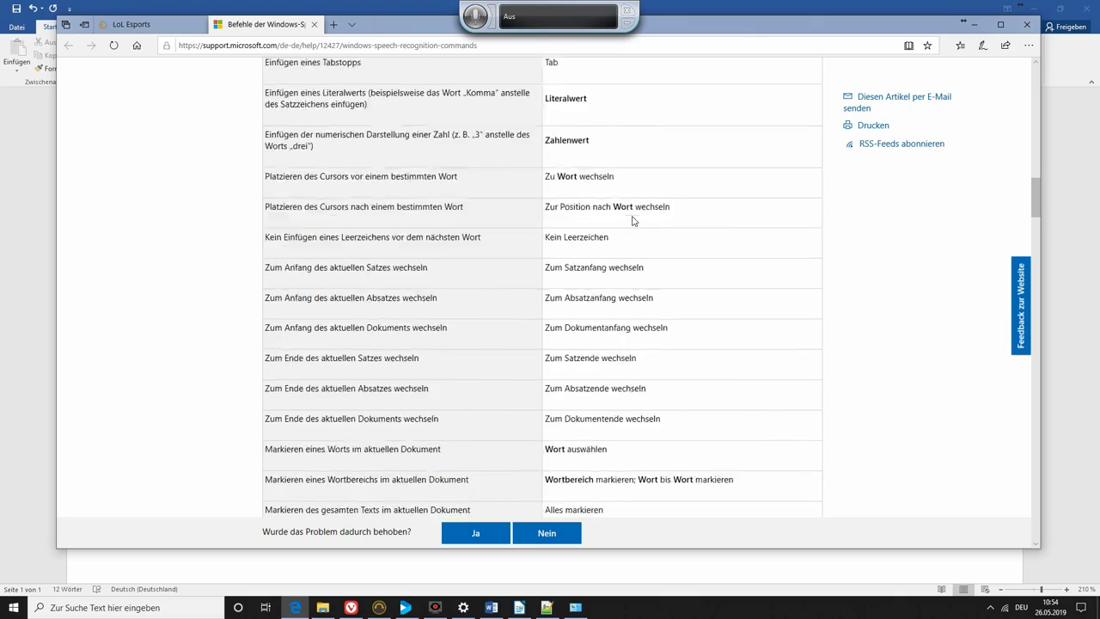
scroll(640, 219, "down", 5)
scroll(653, 216, "up", 9)
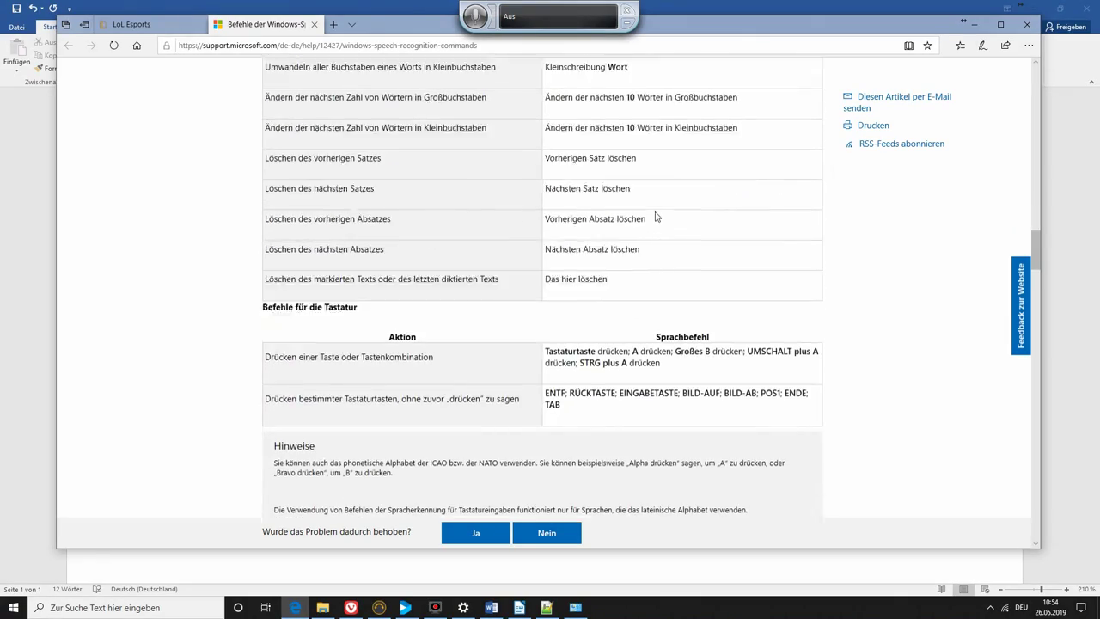
scroll(649, 228, "up", 15)
left_click_drag(426, 348, 478, 360)
scroll(489, 352, "down", 13)
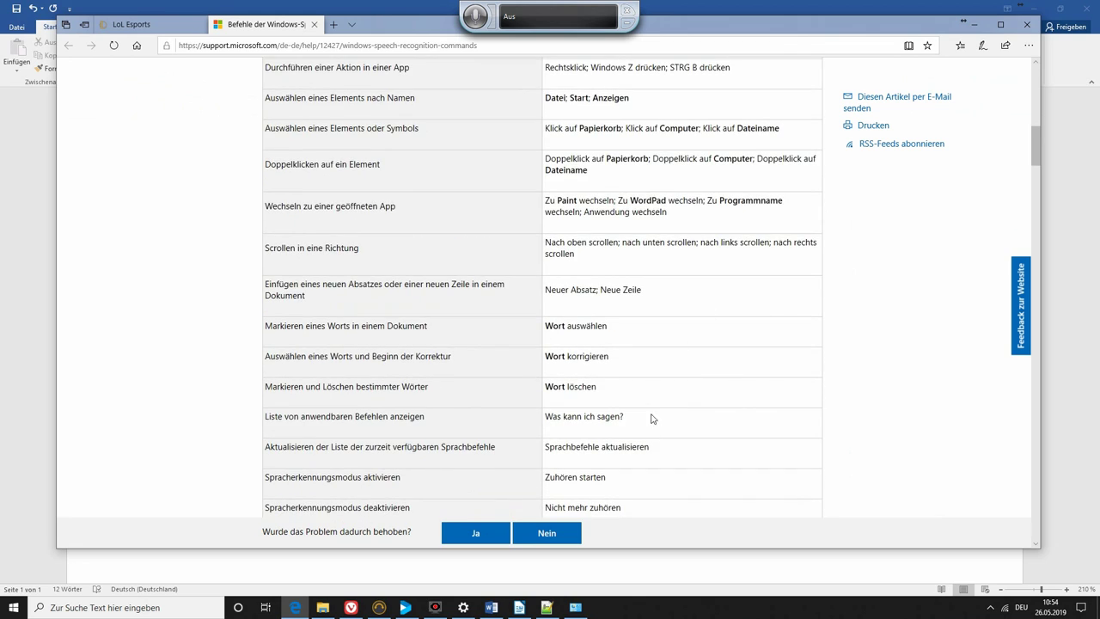
scroll(653, 412, "down", 12)
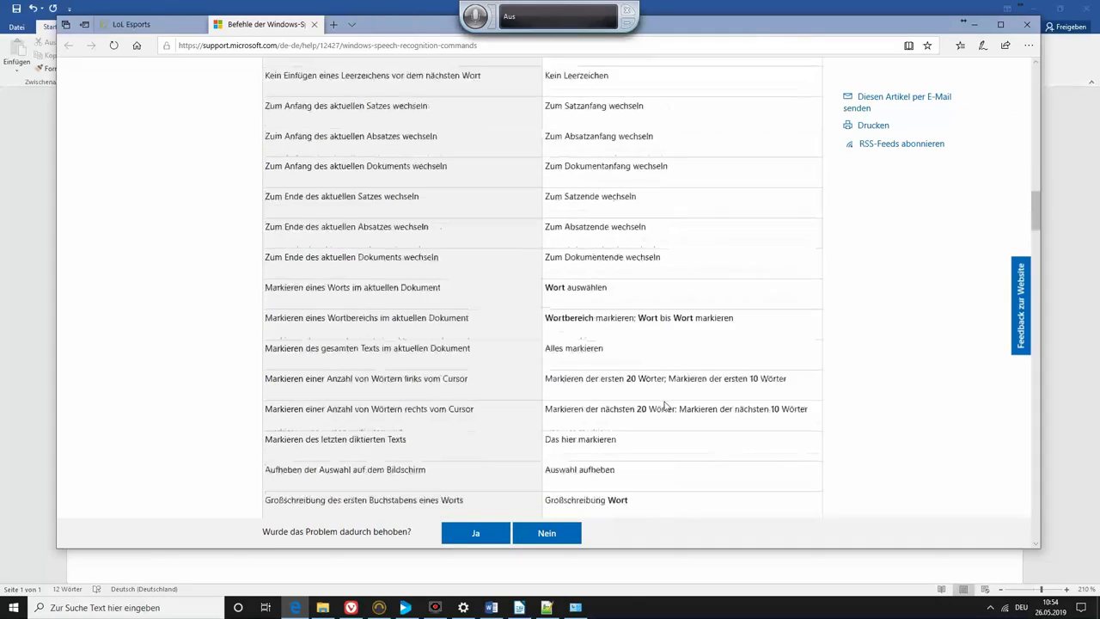
Step: Highlight the voice commands for jumping to the document's end and for marking the first 20 words in the dictation table
left_click_drag(574, 244, 668, 245)
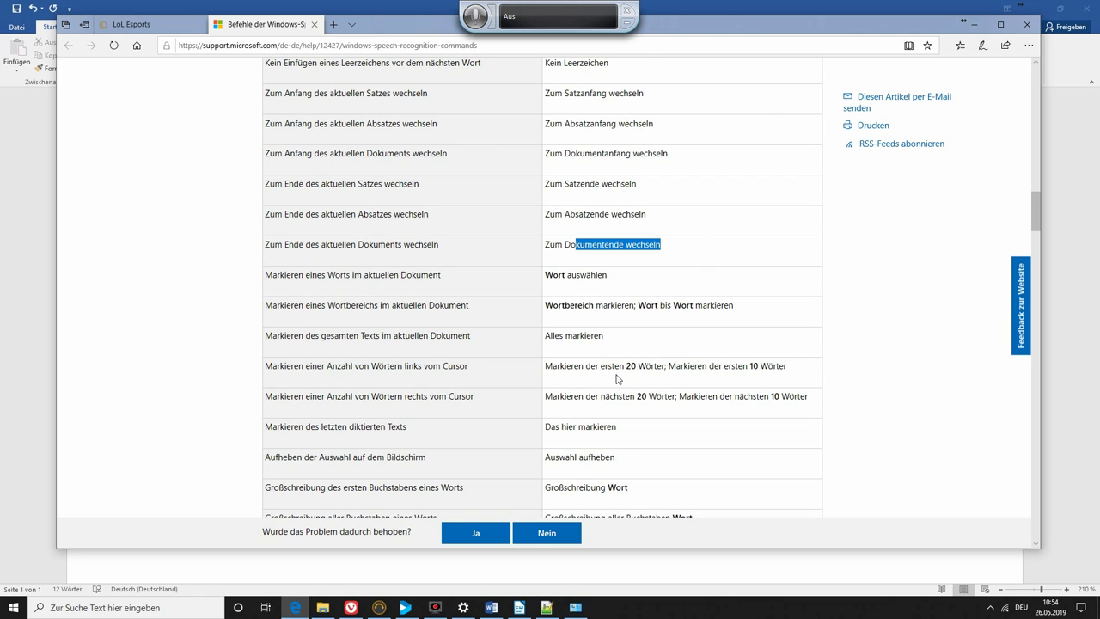
left_click(551, 365)
key("shift+Right")
key("shift+Right")
key("shift+Right")
key("shift+Right")
key("shift+Right")
key("shift+Right")
key("shift+Right")
key("shift+Right")
key("shift+Right")
key("shift+Right")
key("shift+Right")
key("shift+Right")
key("shift+Right")
key("shift+Right")
key("shift+Right")
key("shift+Right")
key("shift+Right")
key("shift+Right")
key("shift+Right")
key("shift+Right")
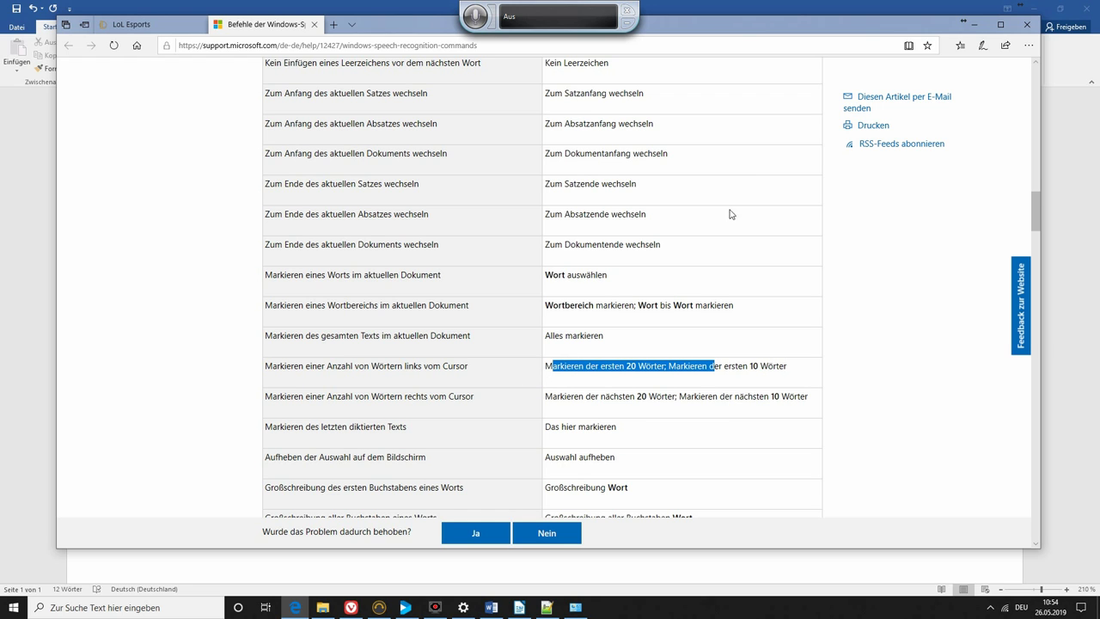
Step: Minimize the command reference and Spracherkennung windows, and switch to the blank LibreOffice Writer document
left_click(982, 30)
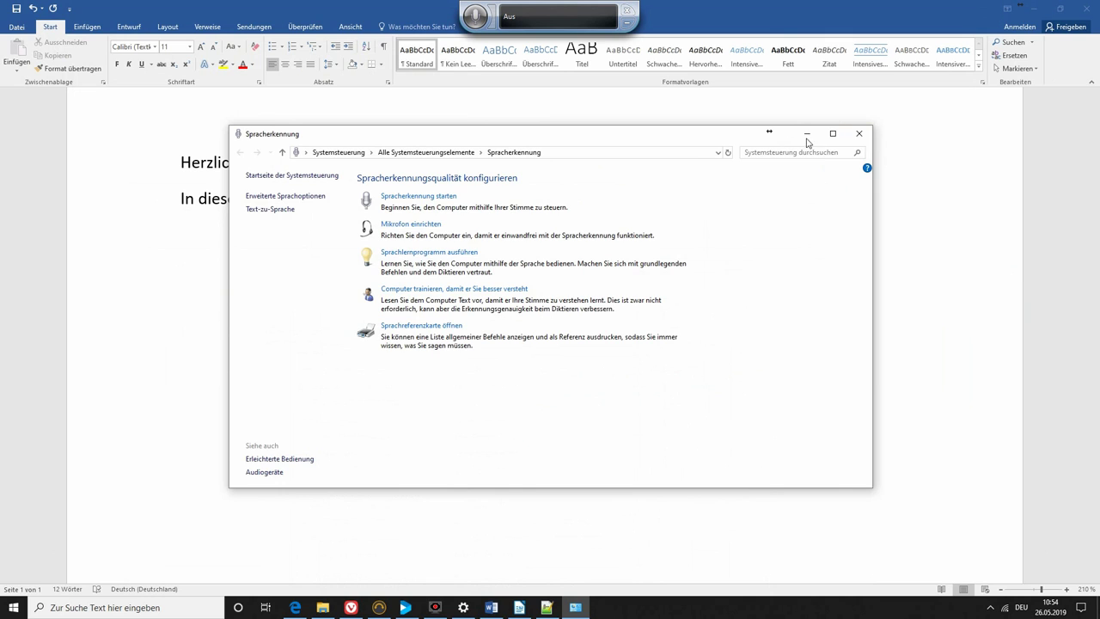
left_click(807, 134)
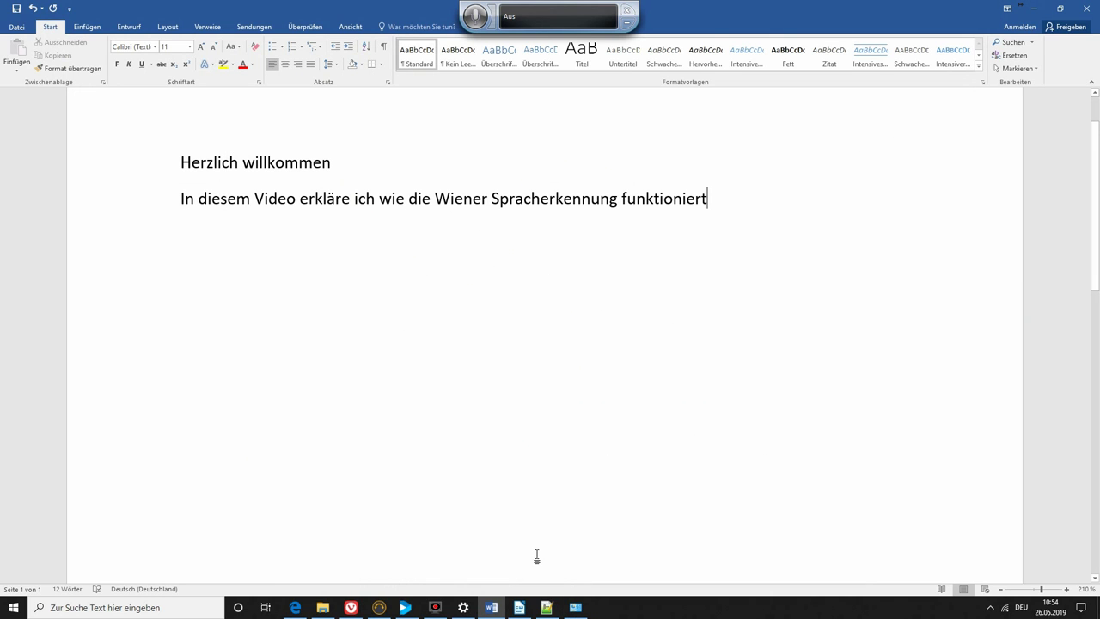
left_click(519, 608)
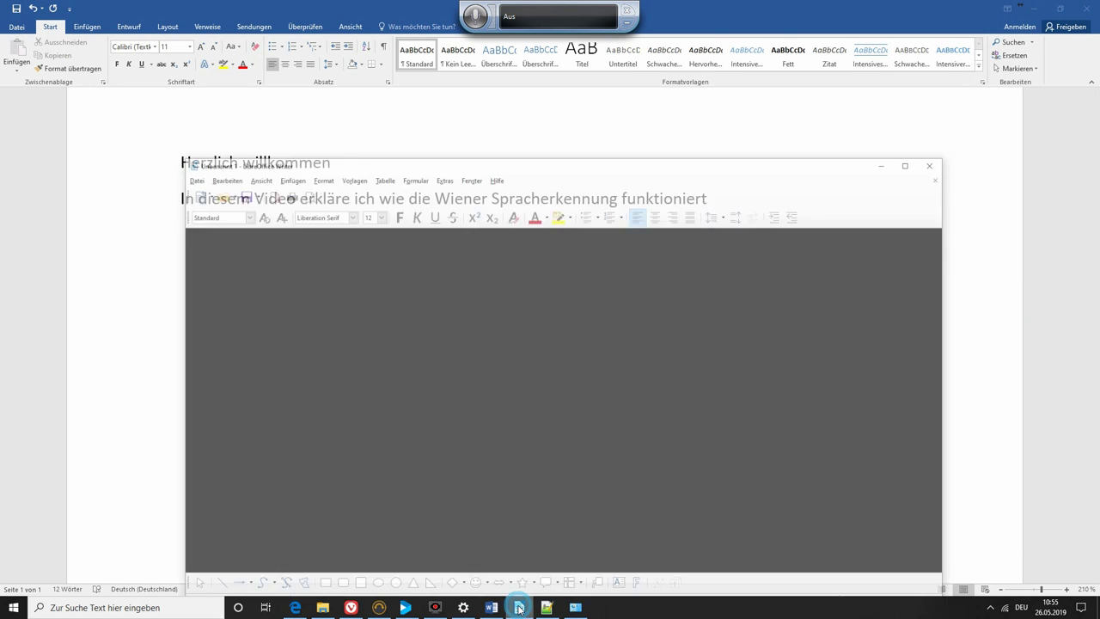
left_click(327, 290)
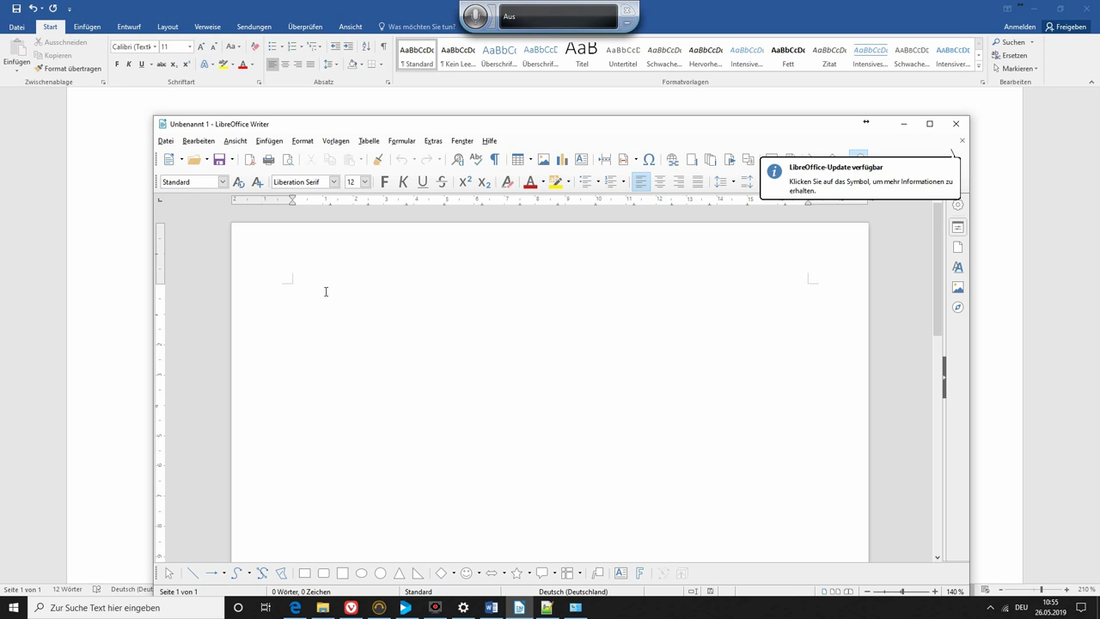
Step: Try to dictate text by voice into the blank LibreOffice Writer document, stop listening, and minimize Writer
left_click(466, 24)
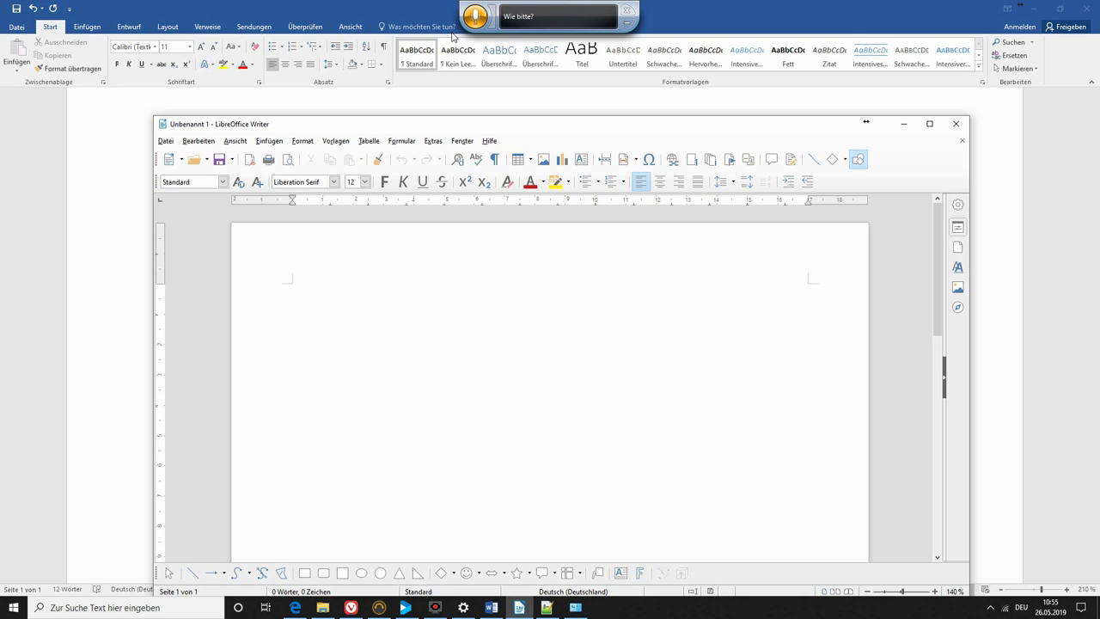
left_click(475, 17)
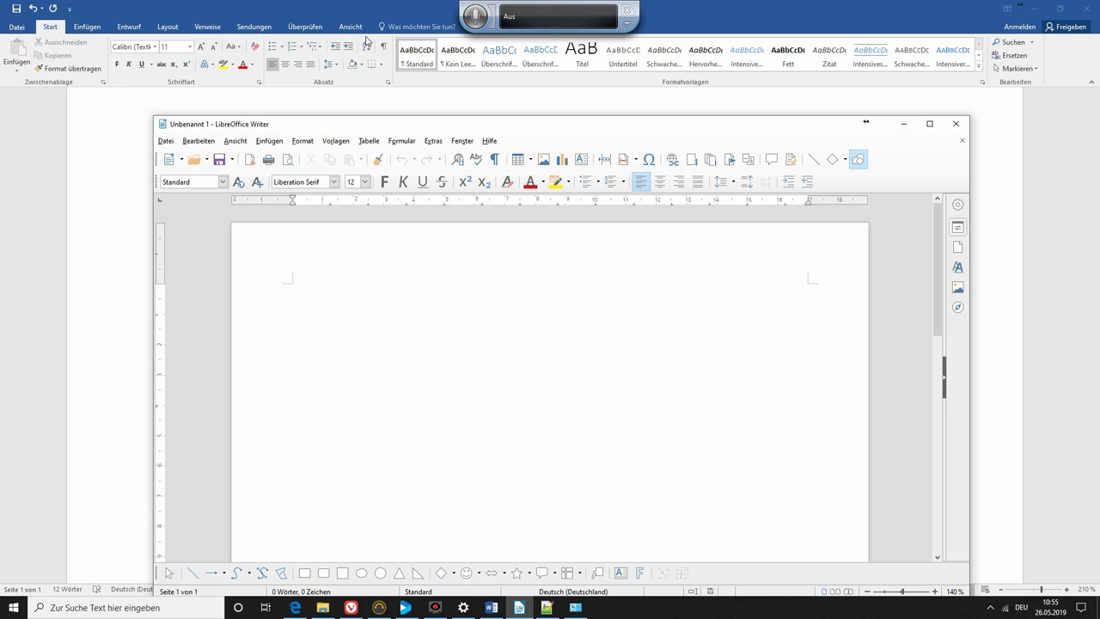
left_click(473, 17)
left_click(474, 16)
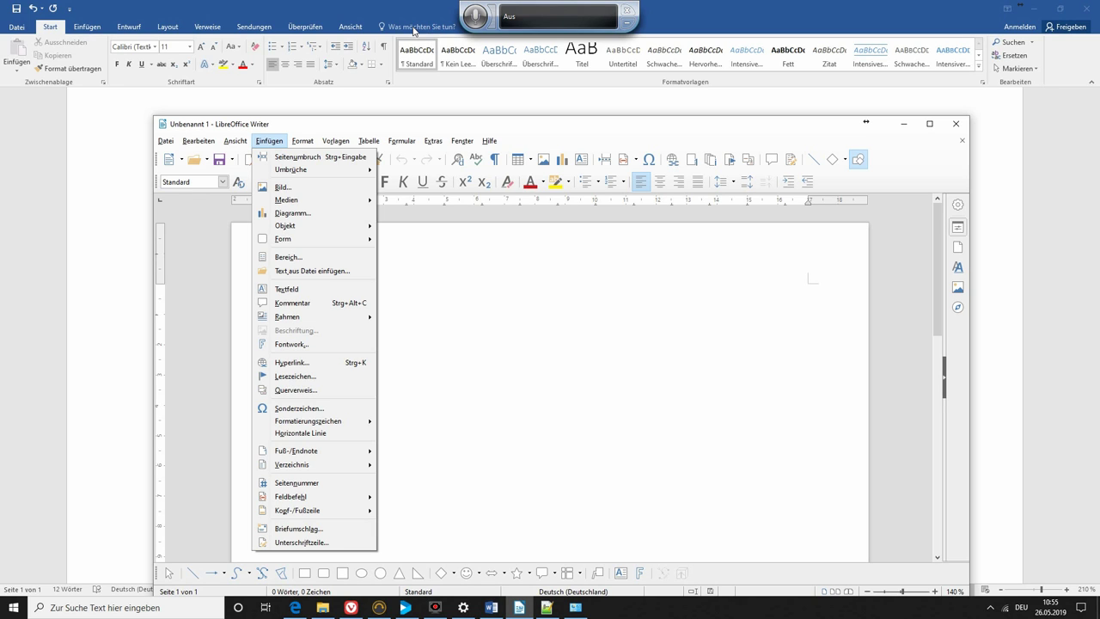
left_click(904, 123)
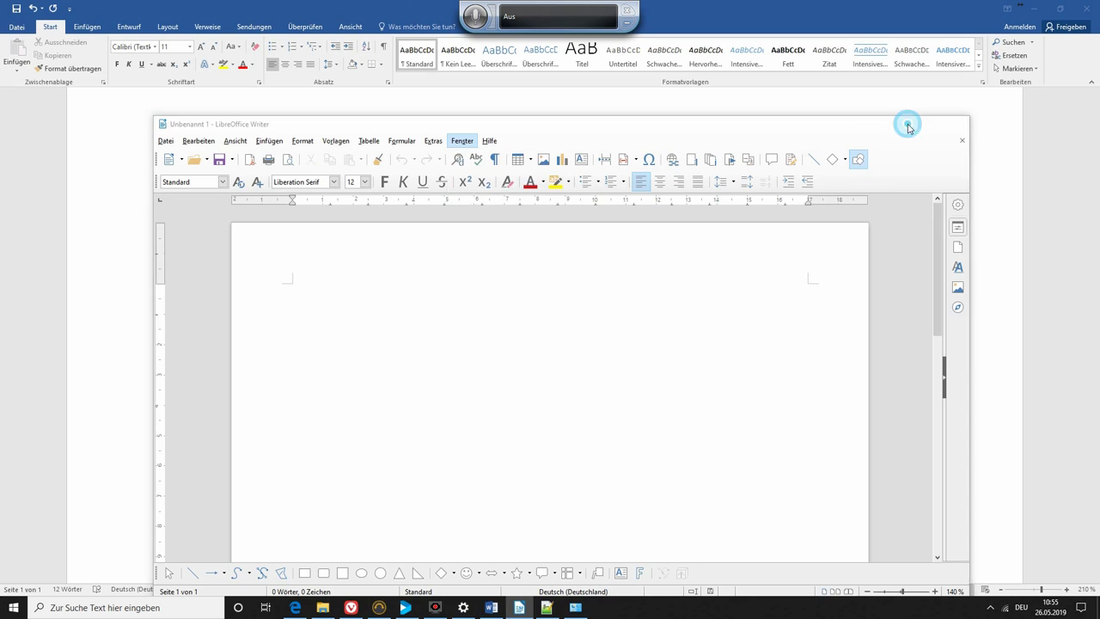
left_click(904, 122)
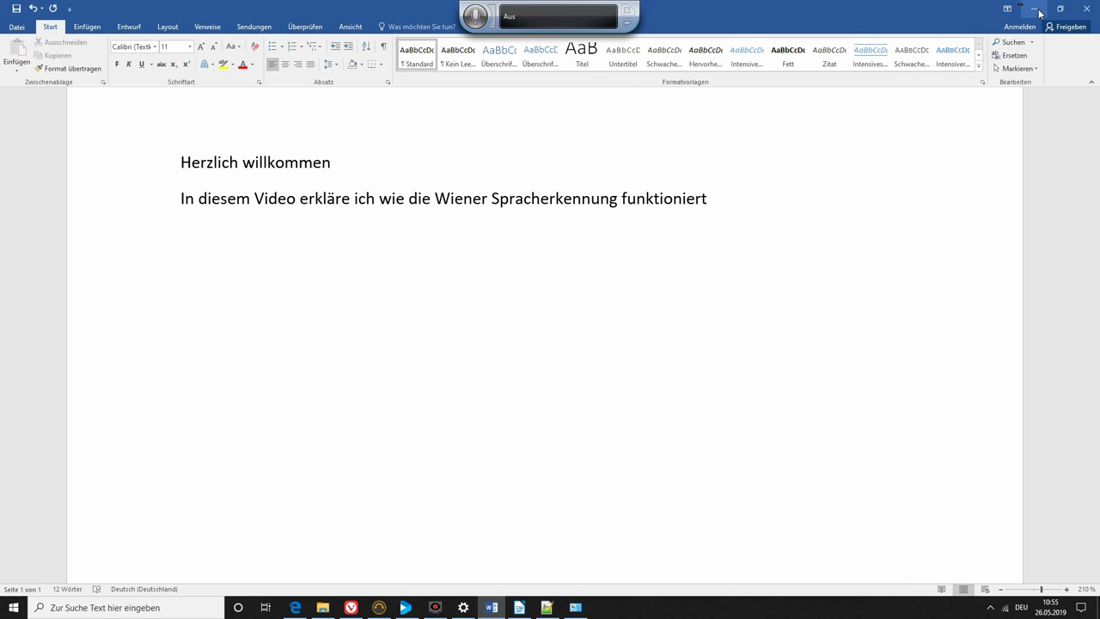
Step: Minimize Word, switch to Notepad++, and dictate and insert the lines "Herzlich willkommen" and "Heute ist sehr schönes Wetter"
left_click(1019, 9)
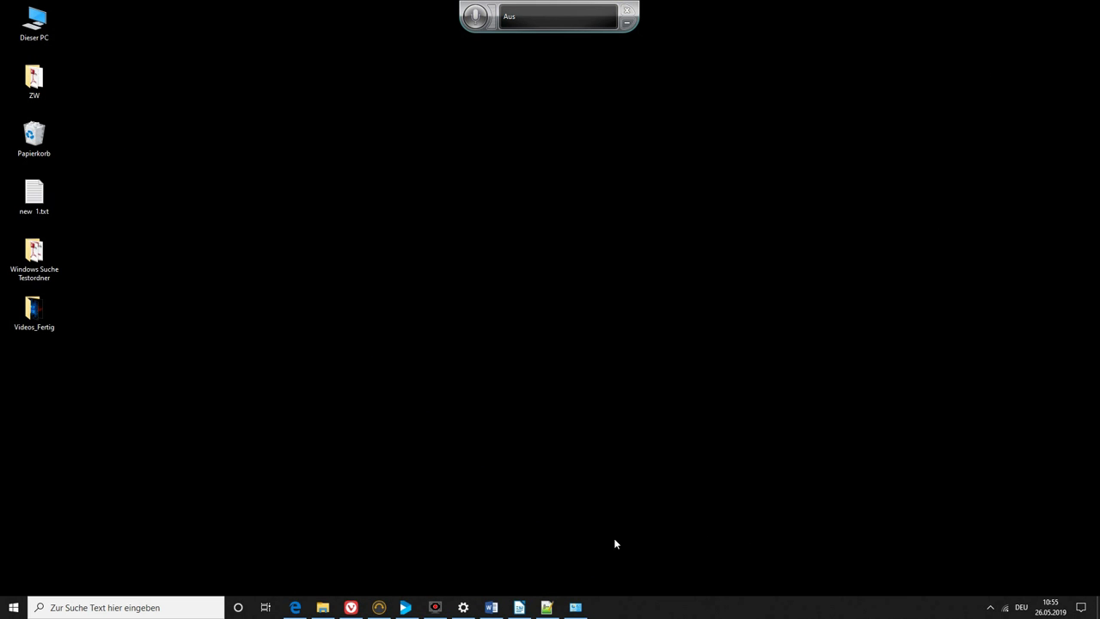
left_click(547, 606)
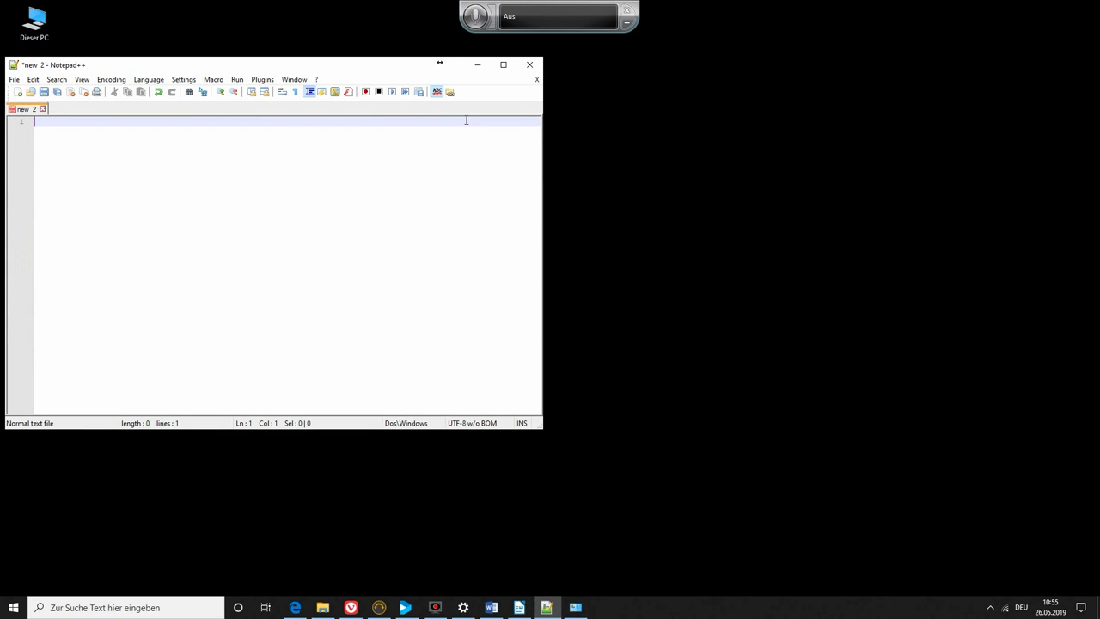
left_click(471, 24)
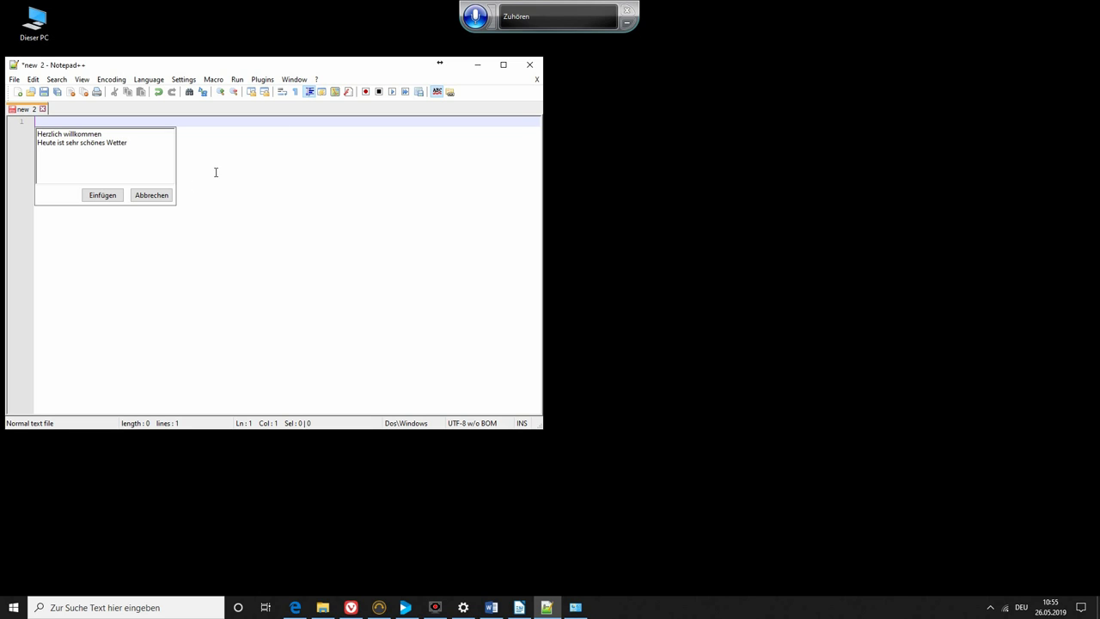
left_click(102, 197)
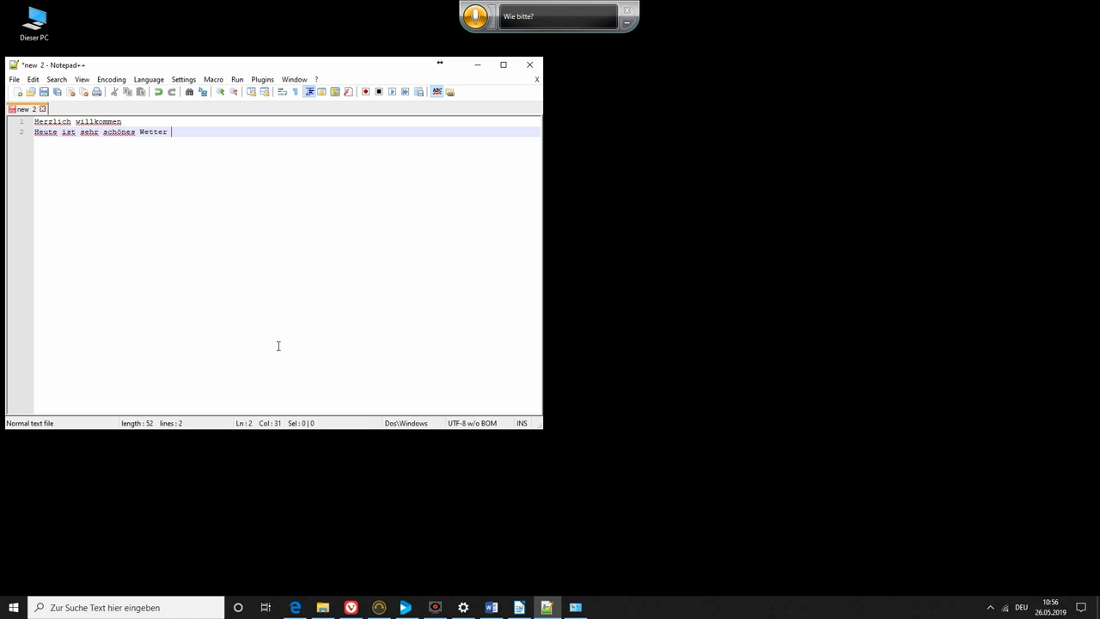
Step: Dictate "Guten Tag" into the Windows search and restrict the search to web results
left_click(144, 608)
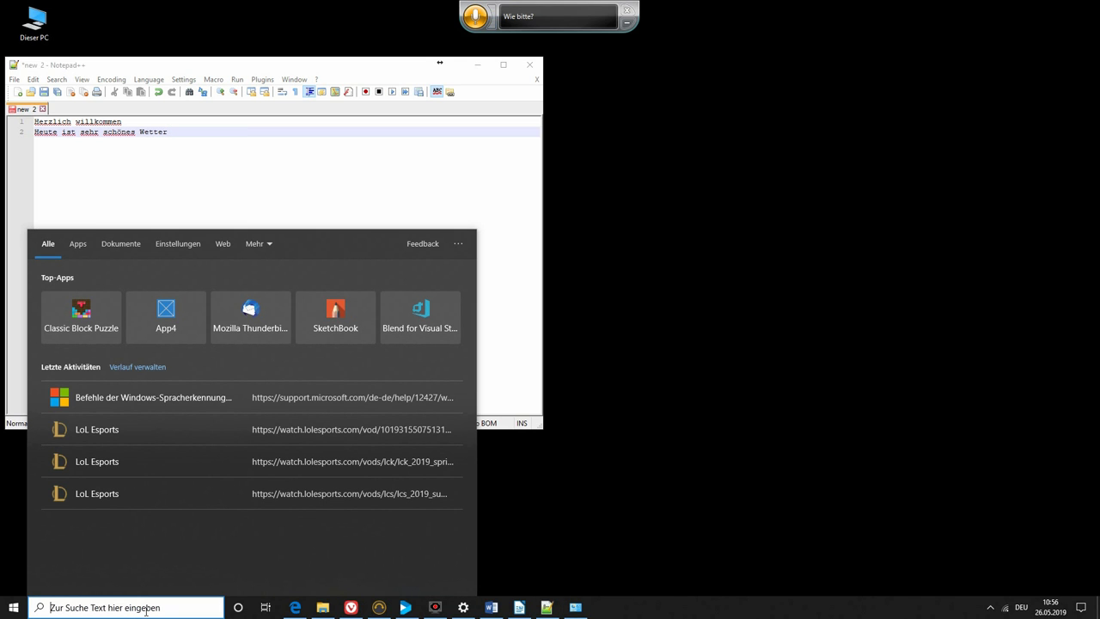
type("Guten Tag")
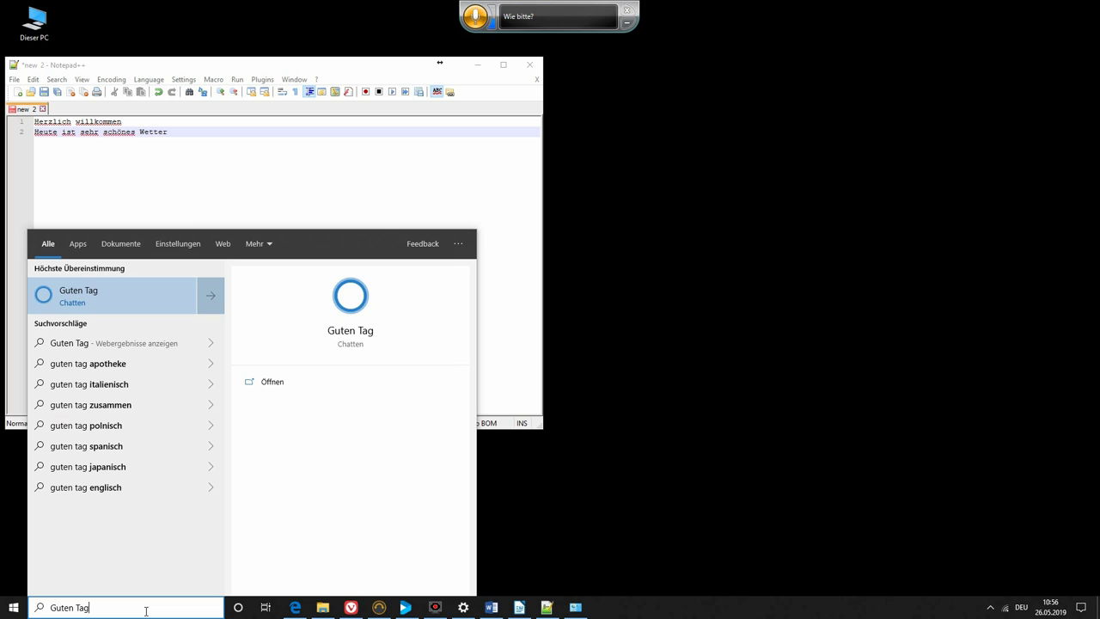
left_click_drag(146, 608, 62, 608)
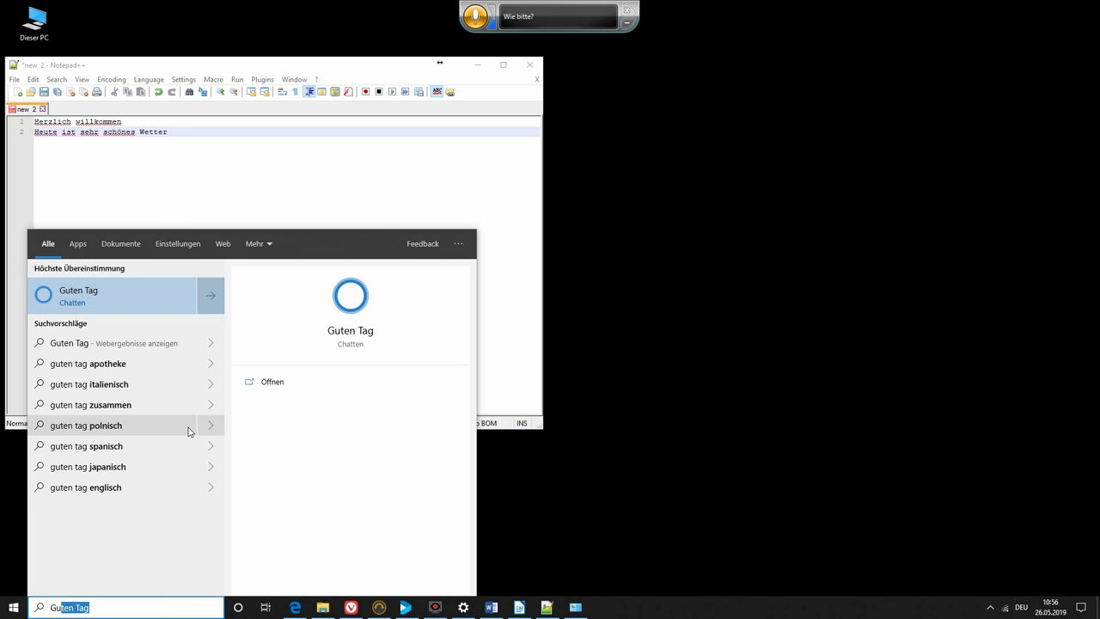
left_click(215, 245)
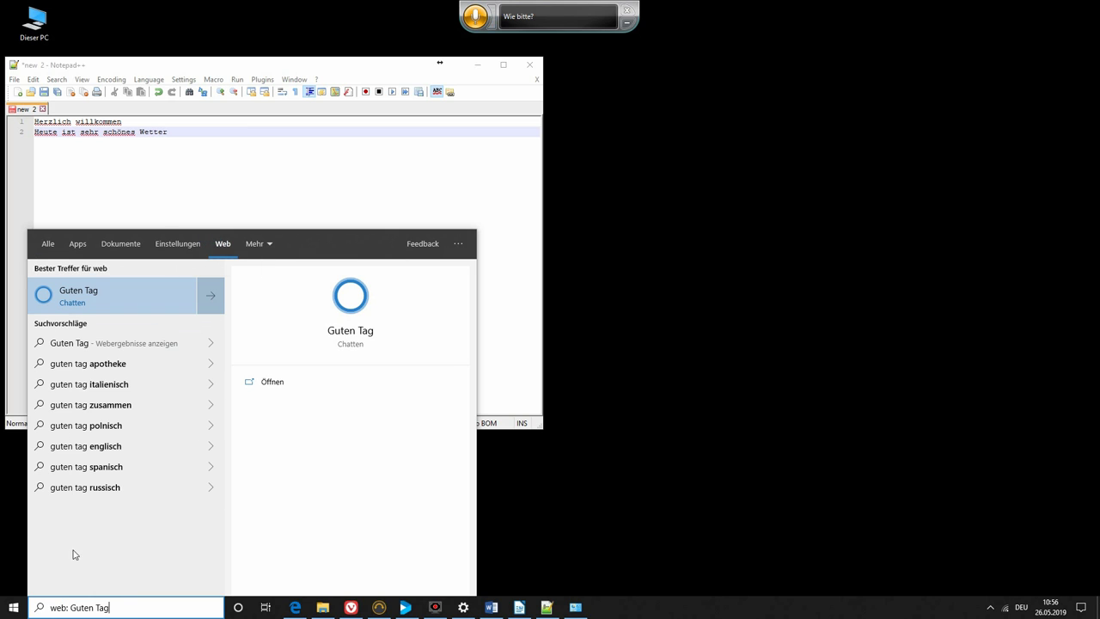
Step: Select the search text for replacement, spell out "praskot" by voice, and add the word to the speech dictionary without recording a pronunciation
left_click_drag(133, 611, 17, 607)
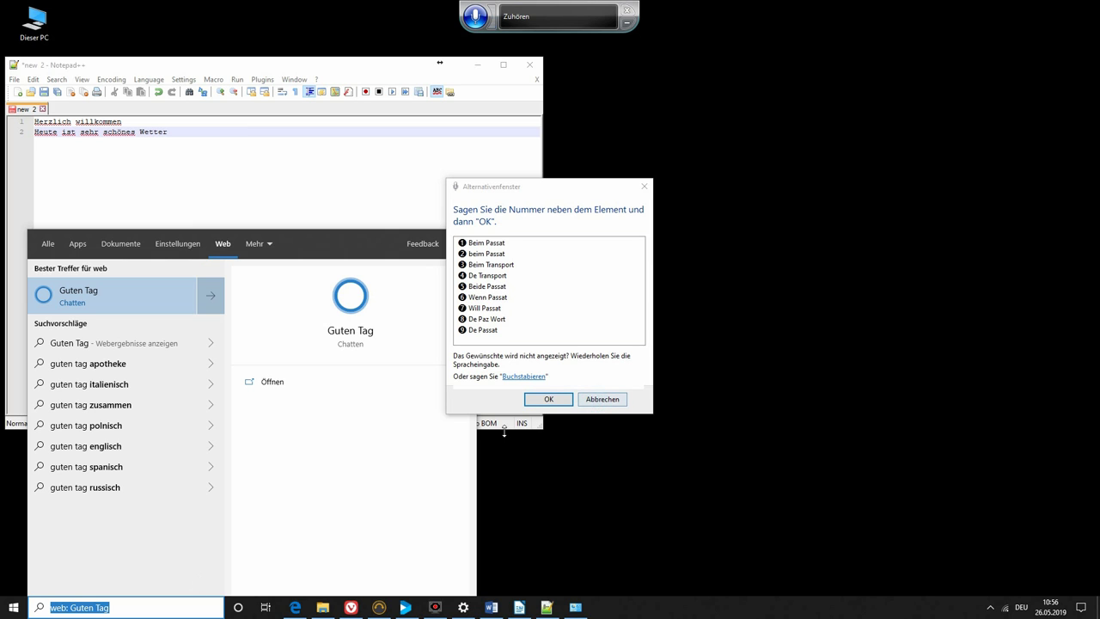
left_click(610, 404)
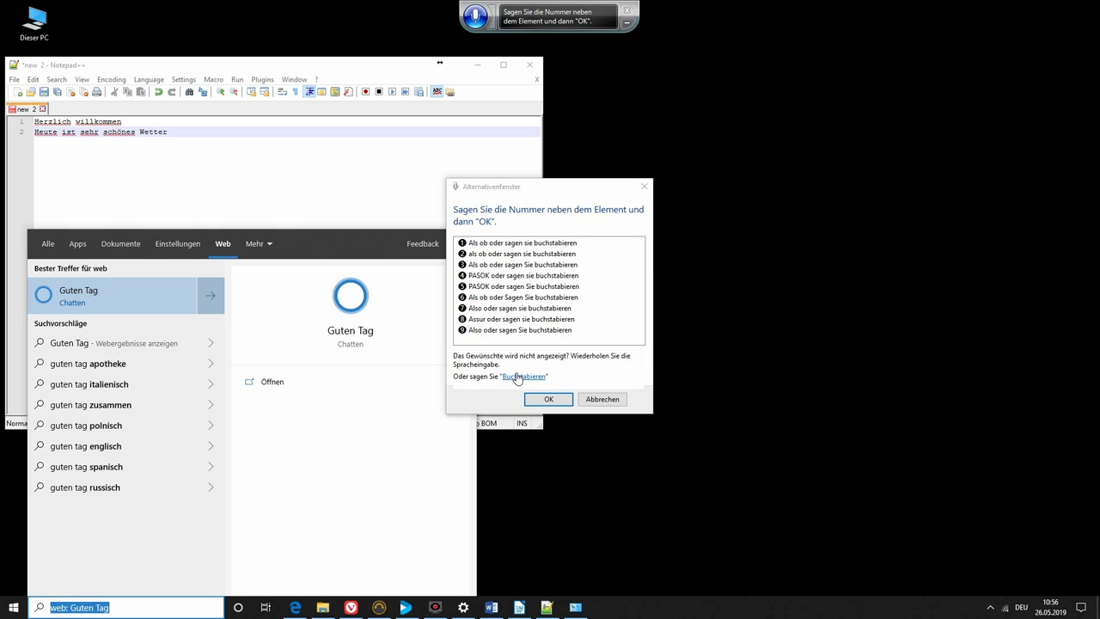
left_click(517, 376)
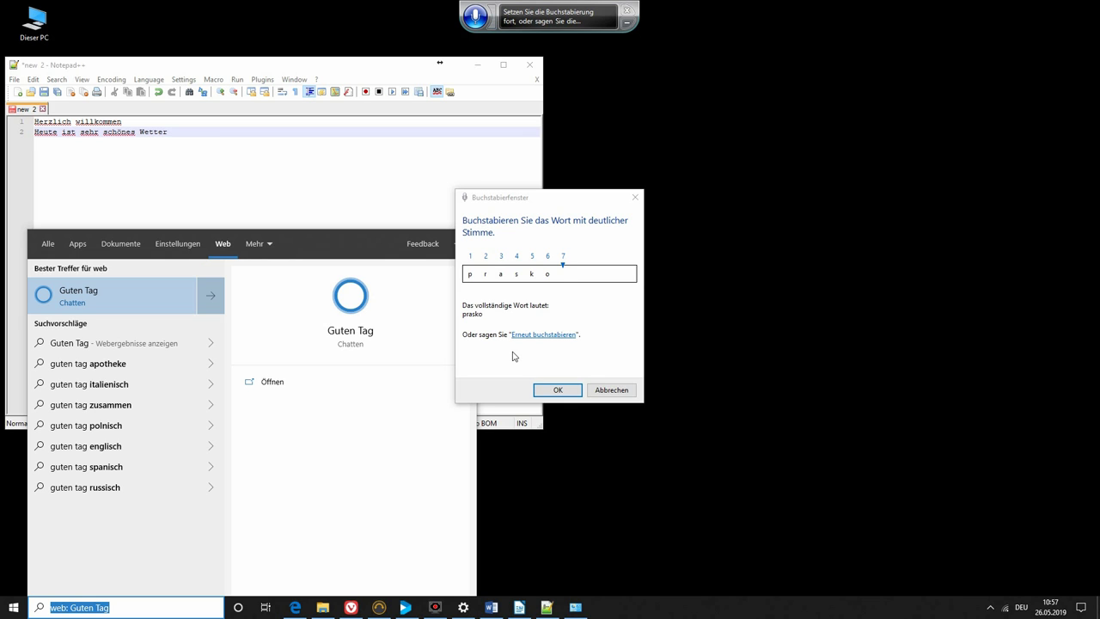
left_click(540, 386)
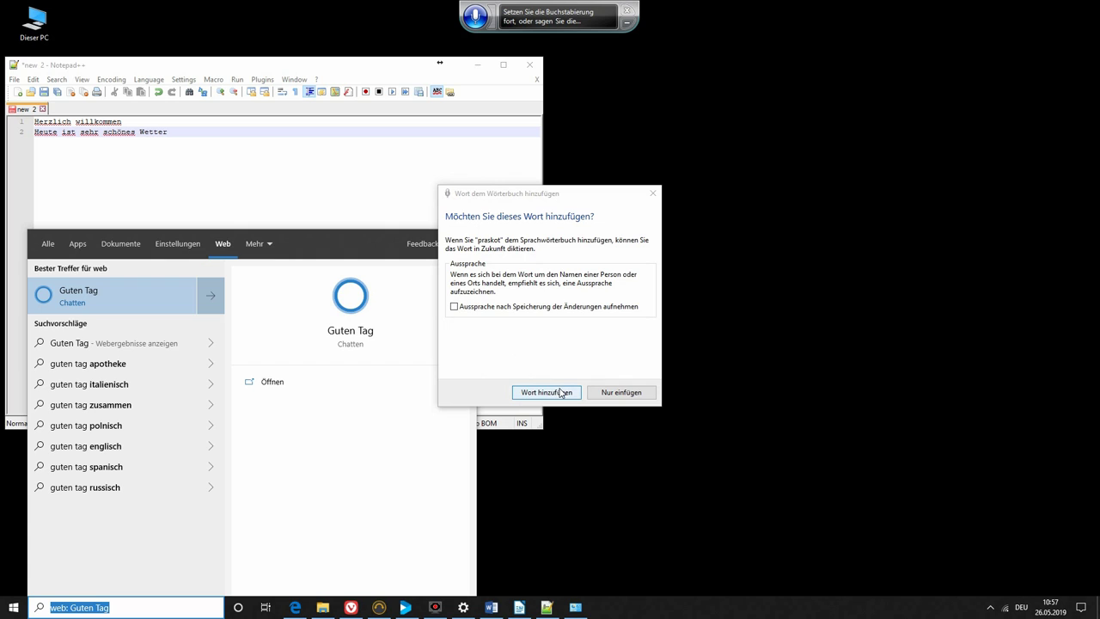
left_click(557, 393)
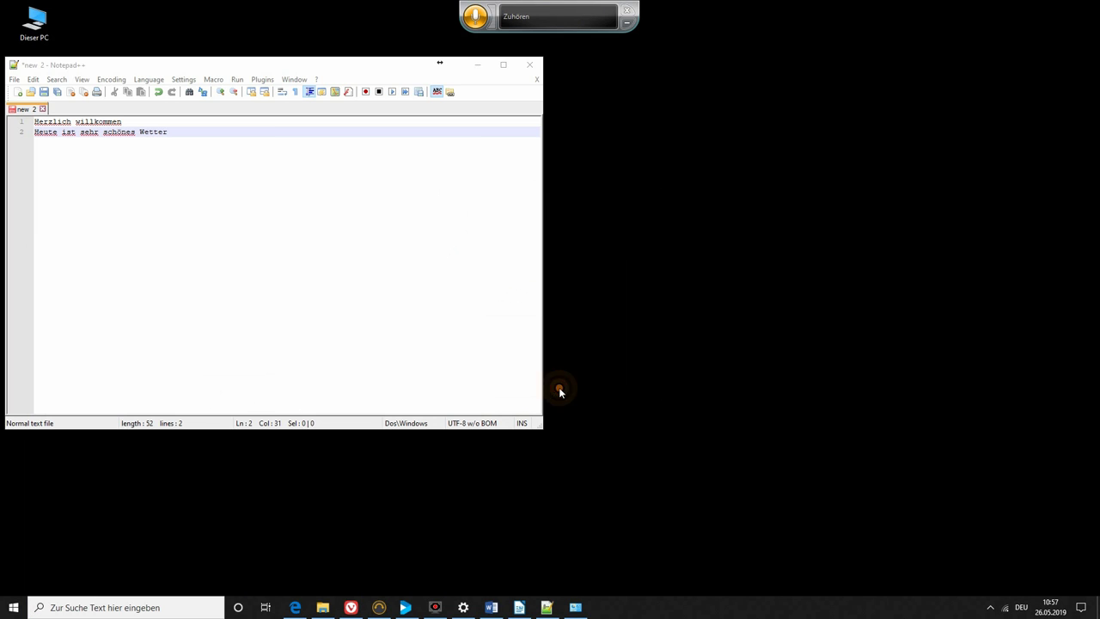
Step: Dictate "Praskot" into an empty Windows search and turn off speech recognition listening
left_click(69, 615)
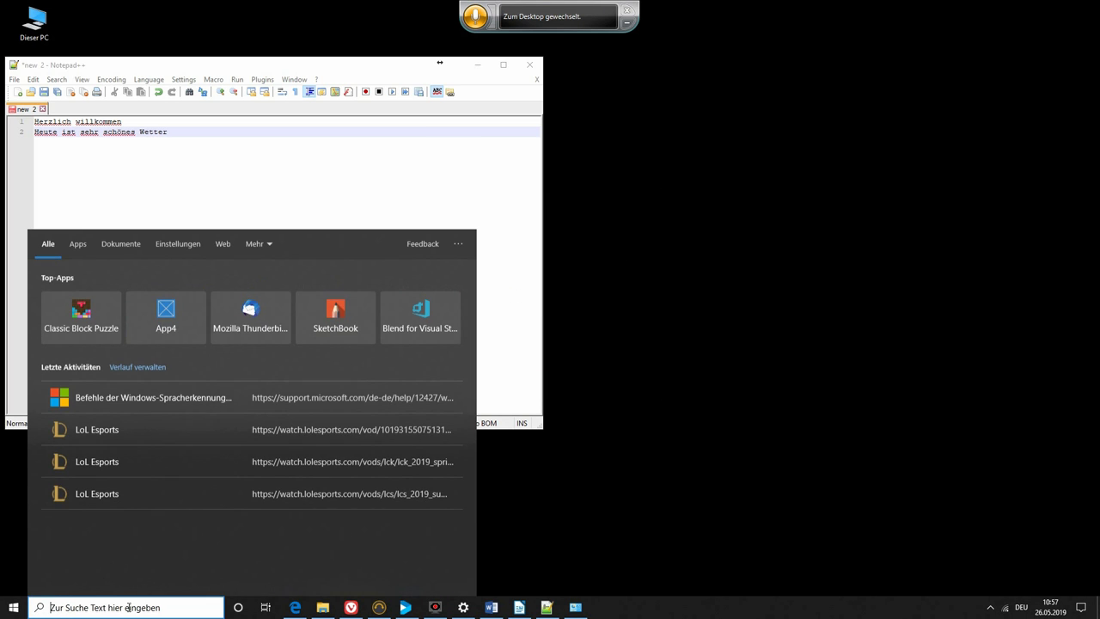
type("Praskot")
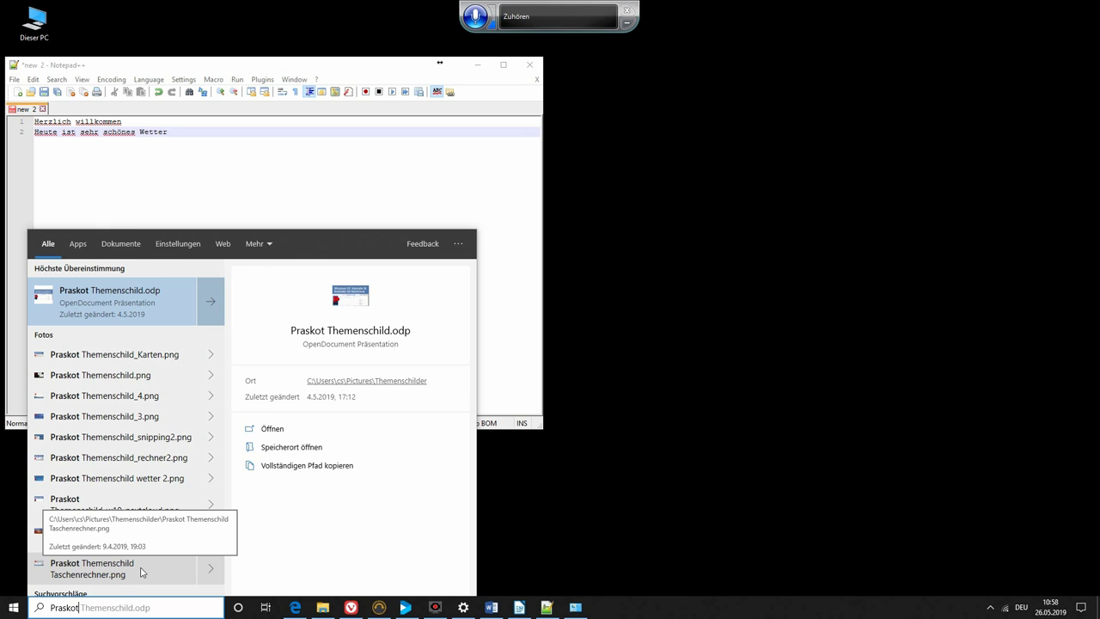
left_click(477, 16)
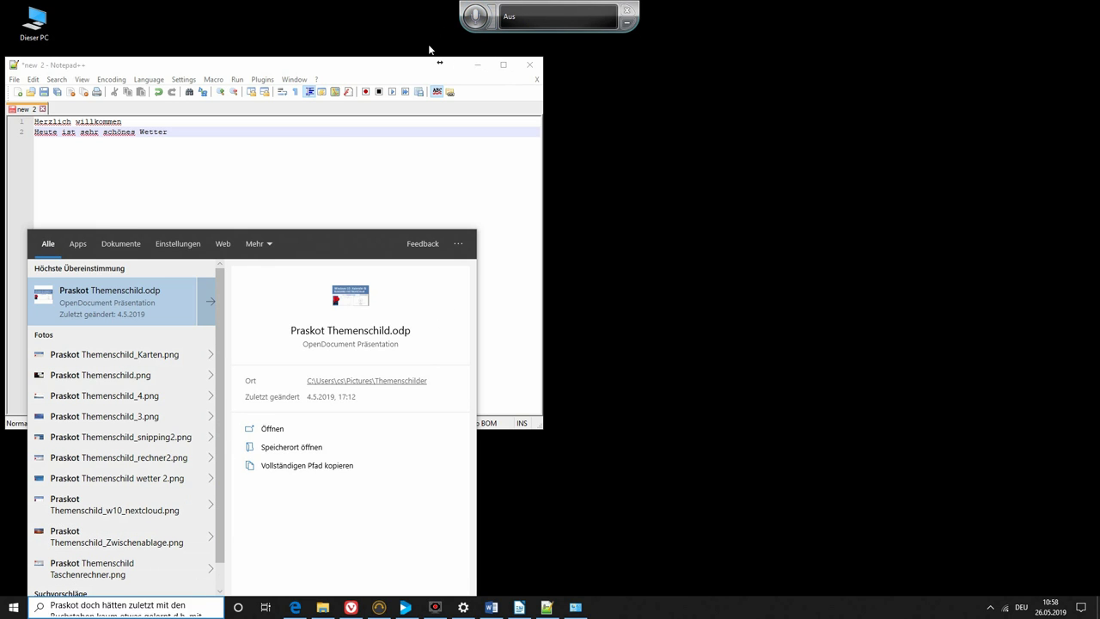